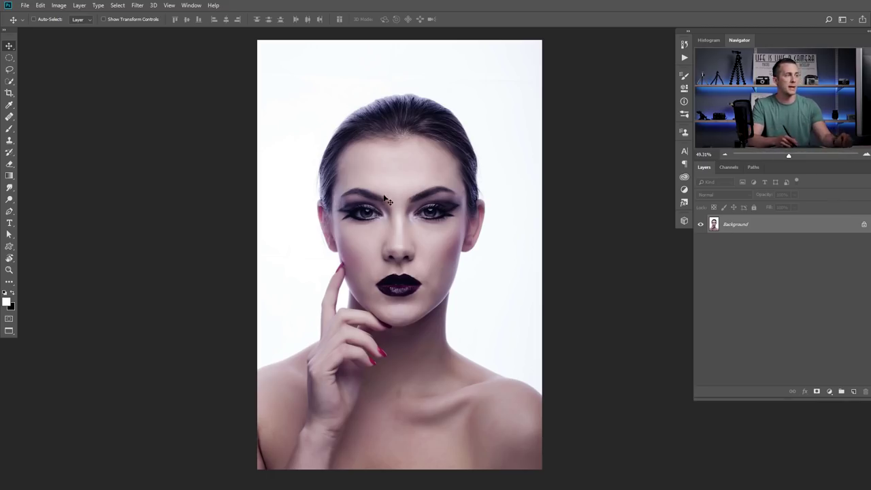
- Select the woman with the Quick Selection tool, copy her to a new layer, and hide the Background layer
{"action": "key", "text": "w"}
{"action": "mouse_move", "coordinate": [380, 113]}
{"action": "left_mouse_down"}
{"action": "mouse_move", "coordinate": [385, 105]}
{"action": "mouse_move", "coordinate": [361, 117]}
{"action": "mouse_move", "coordinate": [336, 171]}
{"action": "mouse_move", "coordinate": [423, 108]}
{"action": "mouse_move", "coordinate": [464, 136]}
{"action": "mouse_move", "coordinate": [466, 238]}
{"action": "left_mouse_up"}
{"action": "mouse_move", "coordinate": [360, 112]}
{"action": "left_mouse_down"}
{"action": "mouse_move", "coordinate": [348, 142]}
{"action": "mouse_move", "coordinate": [355, 233]}
{"action": "mouse_move", "coordinate": [404, 312]}
{"action": "mouse_move", "coordinate": [374, 368]}
{"action": "left_mouse_up"}
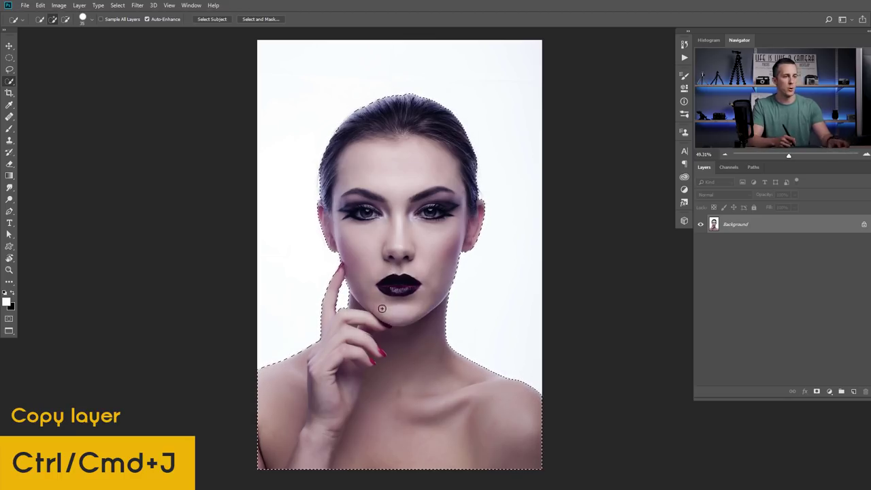
{"action": "key", "text": "ctrl+j"}
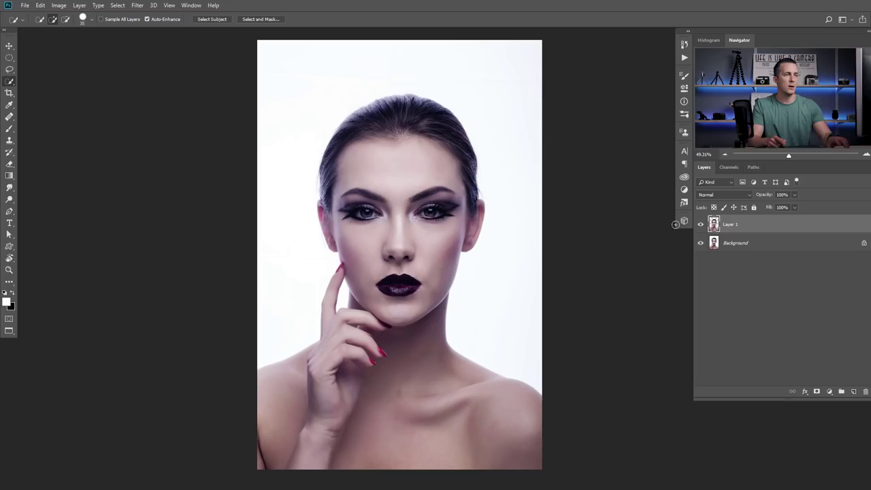
{"action": "left_click", "coordinate": [699, 243]}
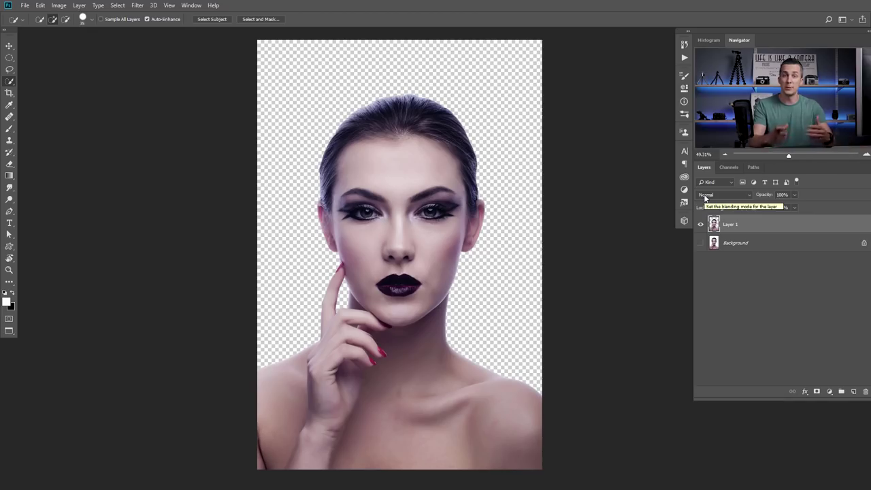
- Duplicate the cutout Layer 1 three times and hide the original Layer 1
{"action": "key", "text": "ctrl+j"}
{"action": "key", "text": "ctrl+j"}
{"action": "key", "text": "ctrl+j"}
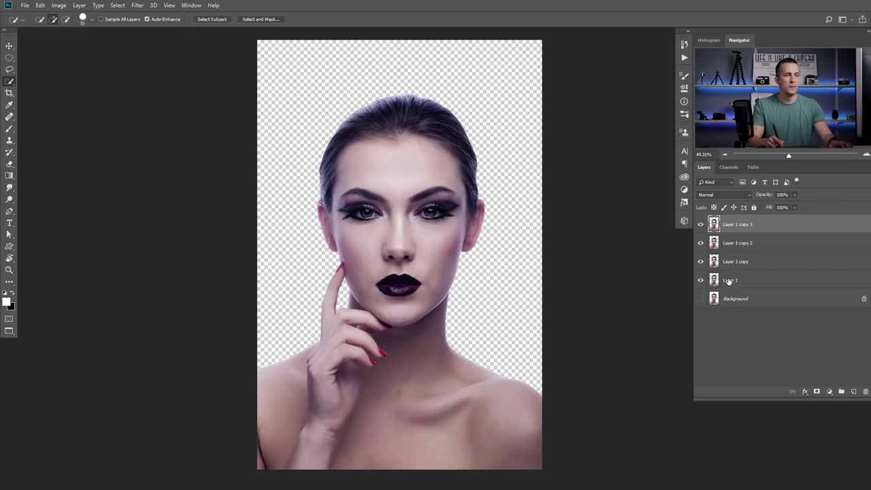
{"action": "left_click", "coordinate": [700, 281]}
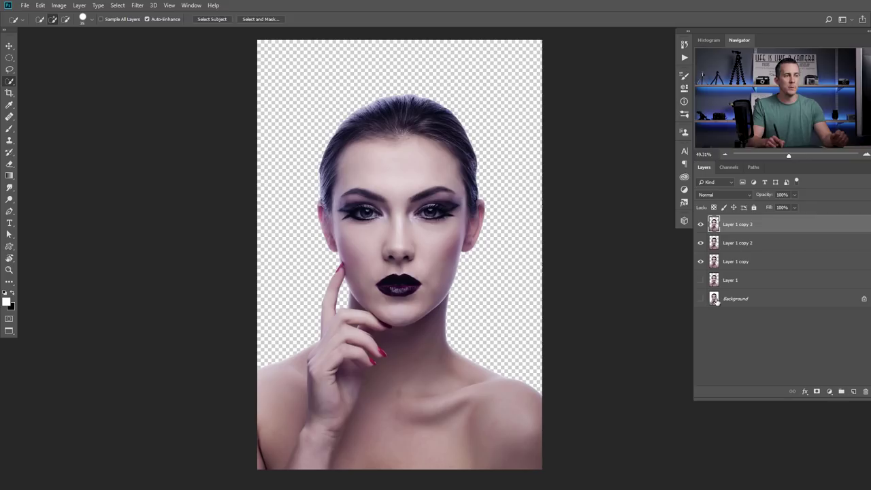
- Add a black Solid Color fill layer directly above the Background layer
{"action": "left_click", "coordinate": [714, 300]}
{"action": "left_click", "coordinate": [829, 391]}
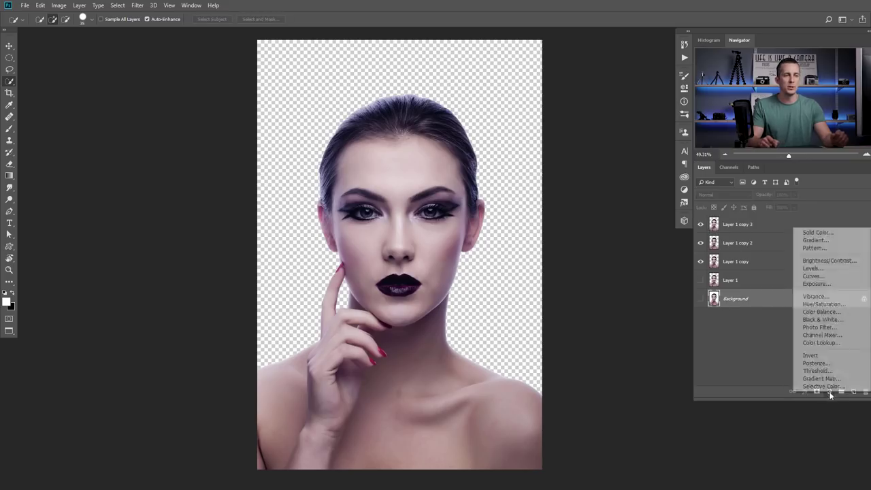
{"action": "left_click", "coordinate": [811, 236]}
{"action": "left_click_drag", "start_coordinate": [635, 235], "coordinate": [579, 302]}
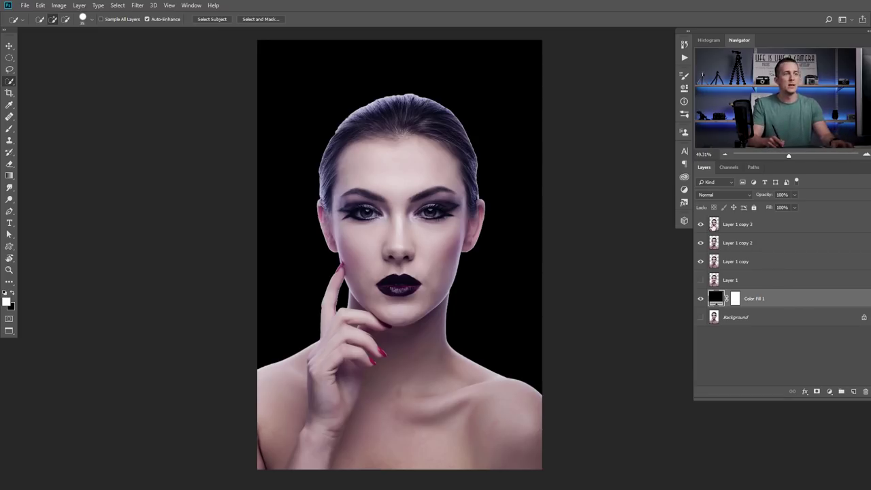
- Create a new empty layer above Layer 1 copy 3 and fill it with 50% Gray
{"action": "left_click", "coordinate": [713, 227]}
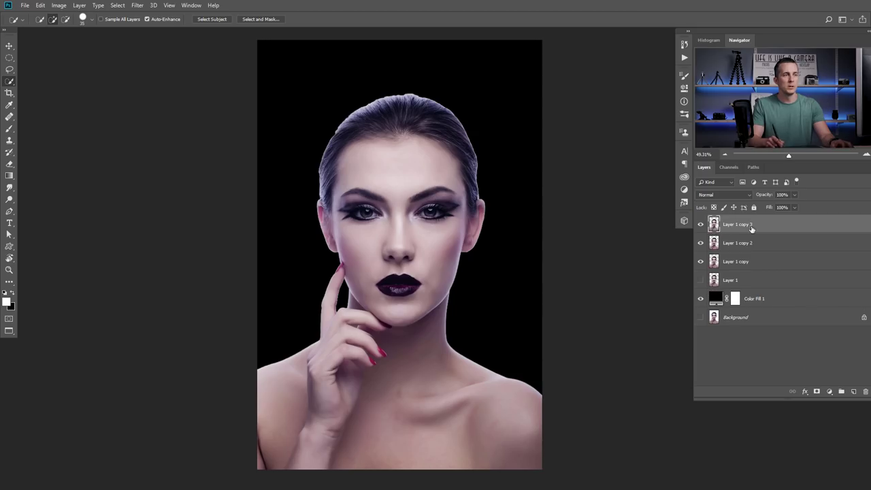
{"action": "left_click", "coordinate": [854, 393]}
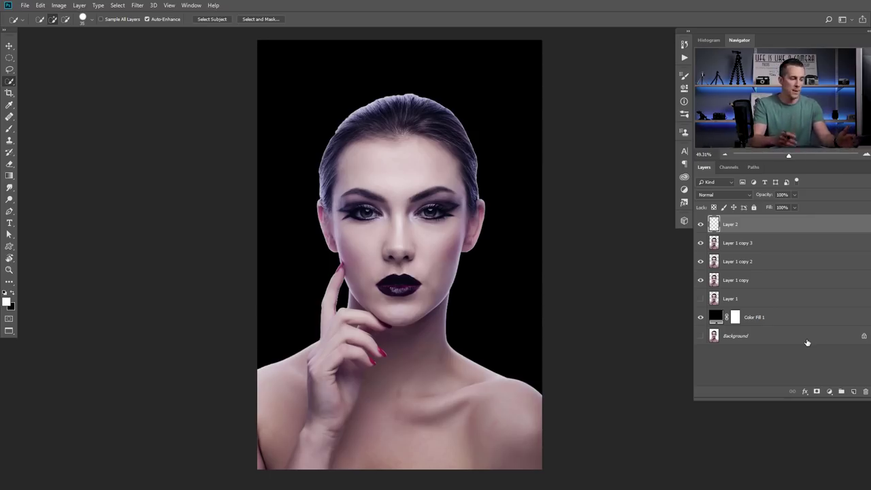
{"action": "key", "text": "i"}
{"action": "key", "text": "shift+F5"}
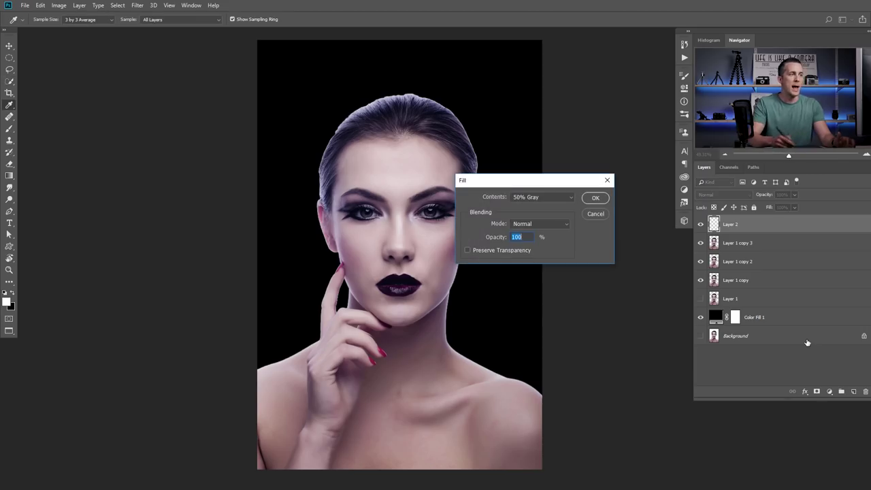
{"action": "left_click", "coordinate": [521, 198]}
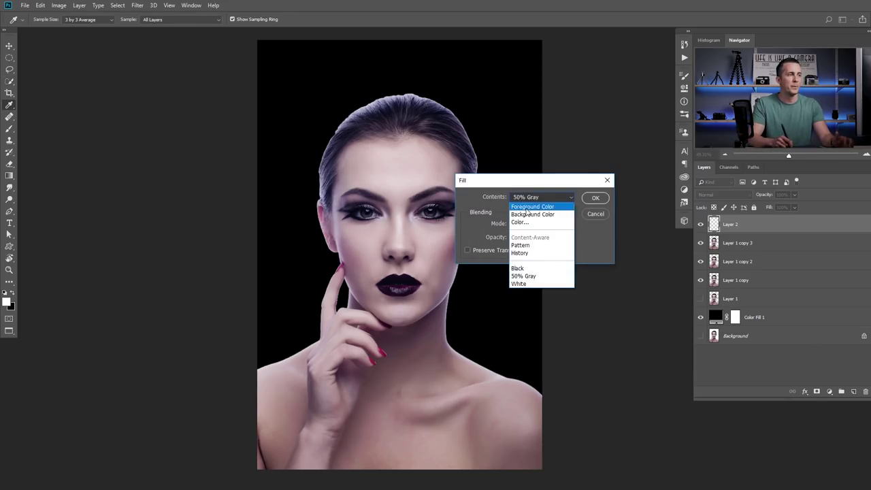
{"action": "left_click", "coordinate": [529, 276]}
{"action": "left_click", "coordinate": [595, 198]}
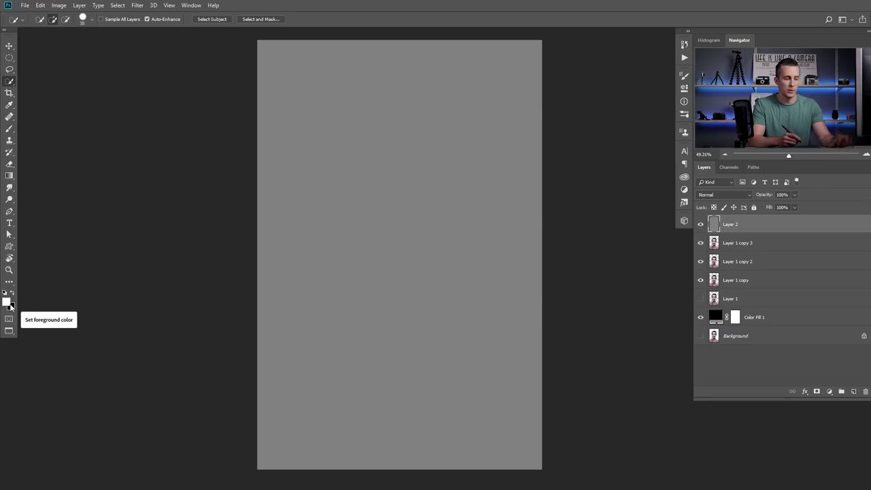
- Reset the colors to default black and white, and choose the Filter Gallery's Halftone Pattern with the Line pattern type for the gray layer
{"action": "key", "text": "d"}
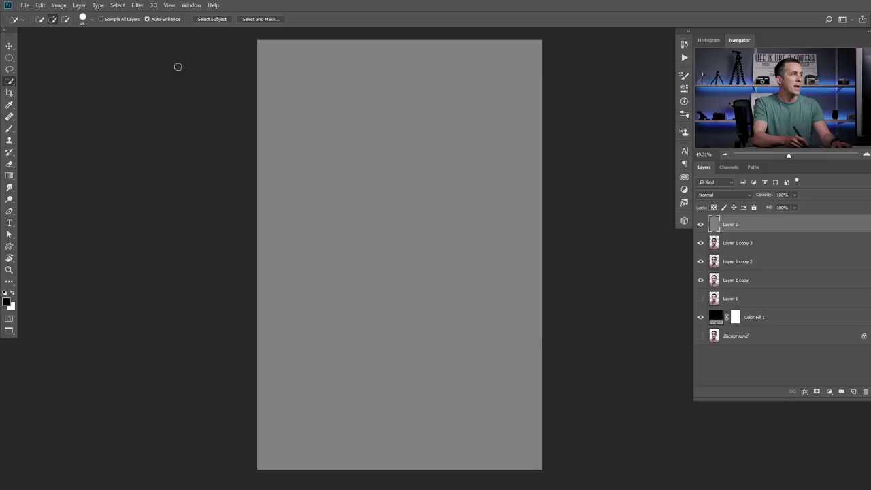
{"action": "left_click", "coordinate": [137, 5]}
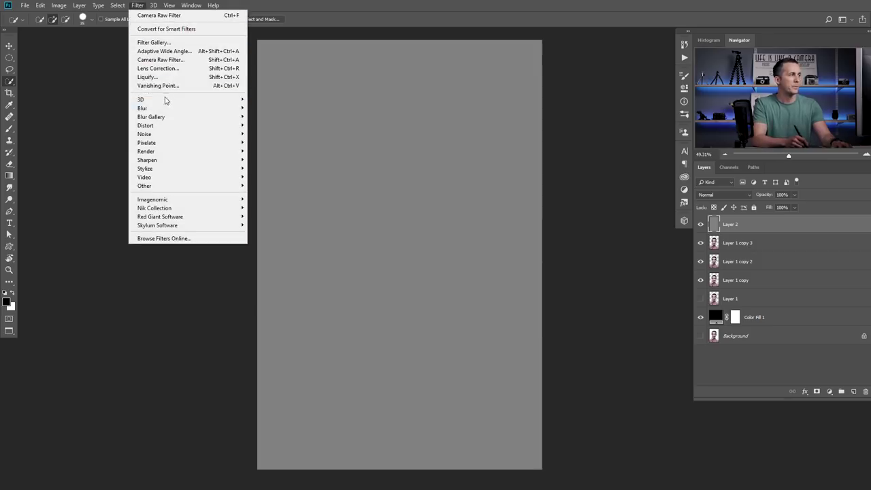
{"action": "left_click", "coordinate": [164, 45]}
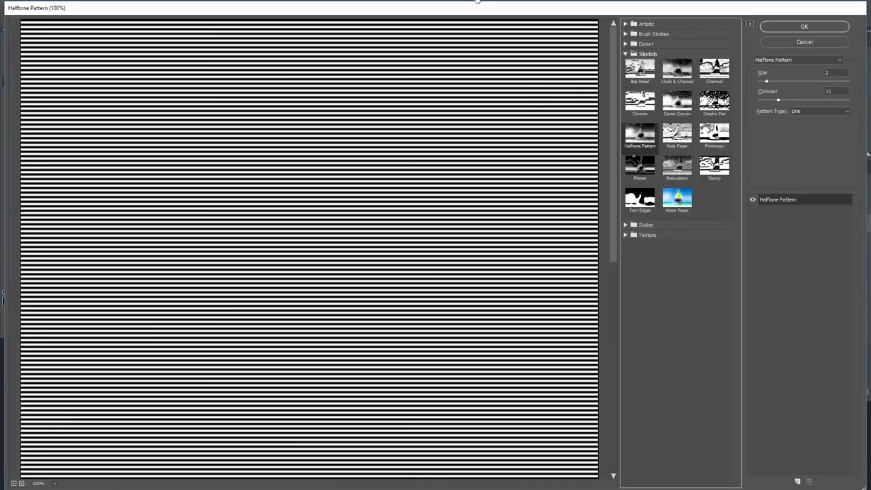
{"action": "key", "text": "ctrl+minus"}
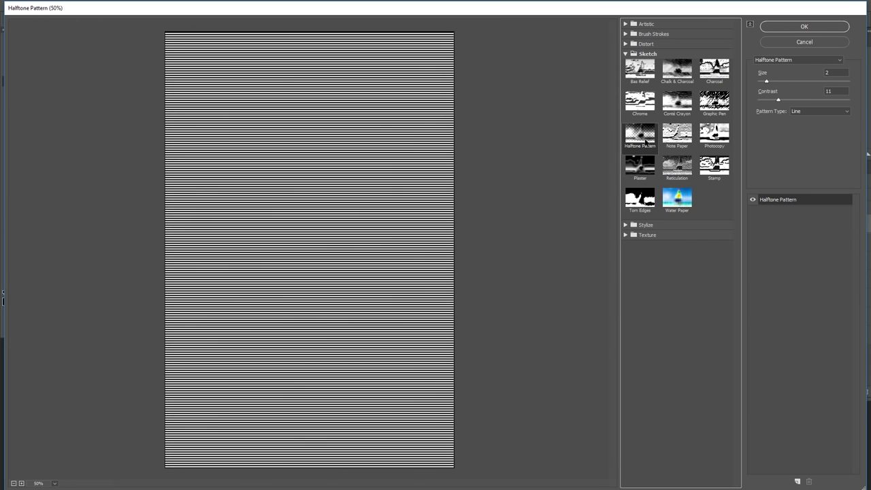
{"action": "left_click", "coordinate": [801, 110]}
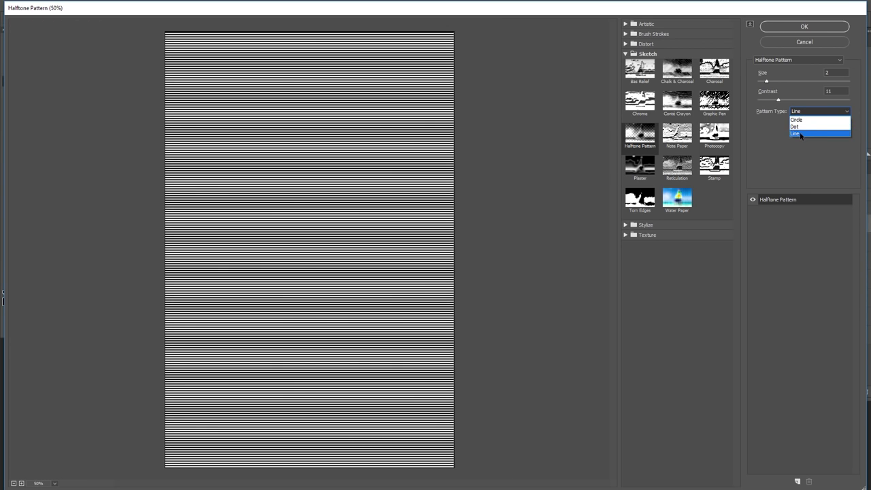
{"action": "left_click", "coordinate": [805, 116]}
{"action": "left_click", "coordinate": [804, 113]}
{"action": "left_click", "coordinate": [804, 125]}
{"action": "left_click", "coordinate": [806, 113]}
{"action": "left_click", "coordinate": [802, 132]}
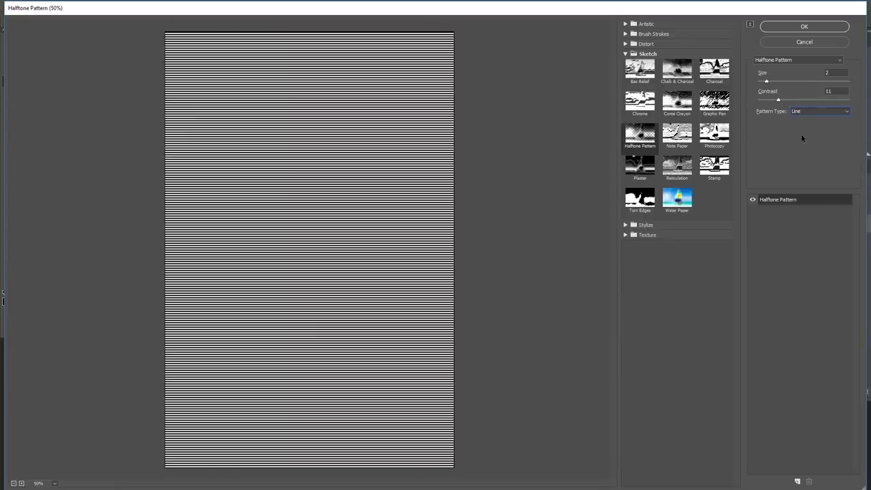
- Set the halftone lines to size 2 and contrast 16, and apply the filter
{"action": "mouse_move", "coordinate": [767, 82]}
{"action": "left_mouse_down"}
{"action": "mouse_move", "coordinate": [814, 82]}
{"action": "mouse_move", "coordinate": [767, 82]}
{"action": "left_mouse_up"}
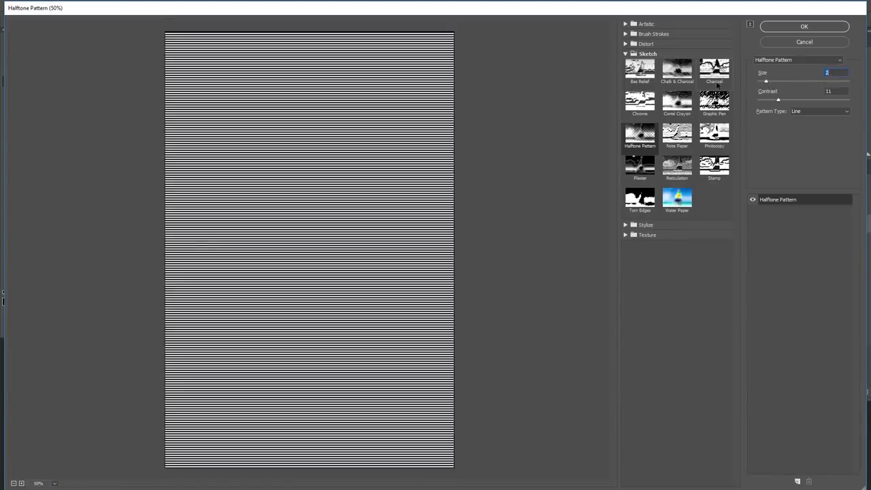
{"action": "mouse_move", "coordinate": [779, 100]}
{"action": "left_mouse_down"}
{"action": "mouse_move", "coordinate": [757, 102]}
{"action": "mouse_move", "coordinate": [787, 101]}
{"action": "left_mouse_up"}
{"action": "left_click", "coordinate": [765, 82]}
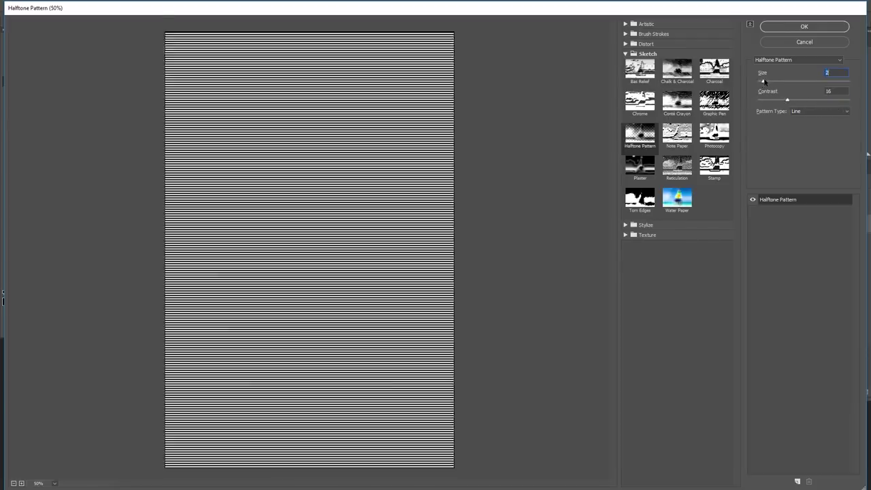
{"action": "left_click", "coordinate": [793, 28]}
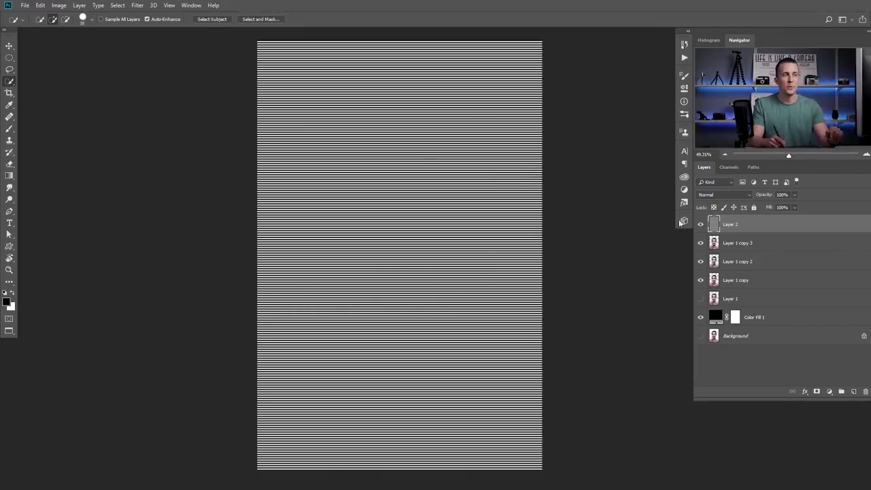
- Load the RGB channel as a selection, hide the line pattern layer, and mask Layer 1 copy 3 with the selection
{"action": "left_click", "coordinate": [728, 166]}
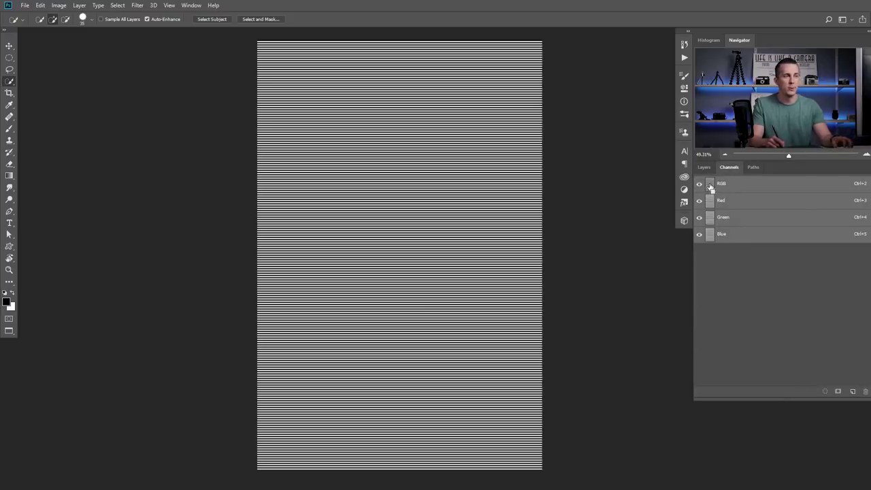
{"action": "left_click", "coordinate": [703, 166]}
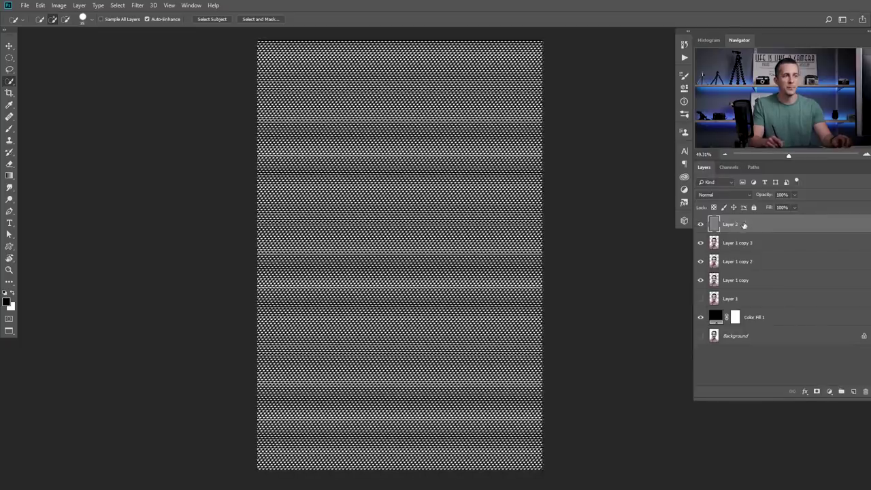
{"action": "left_click", "coordinate": [701, 225]}
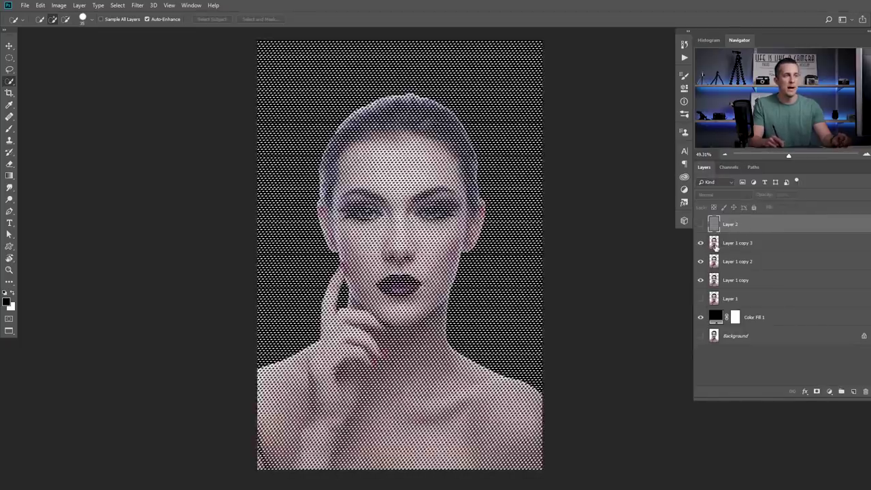
{"action": "left_click", "coordinate": [724, 243]}
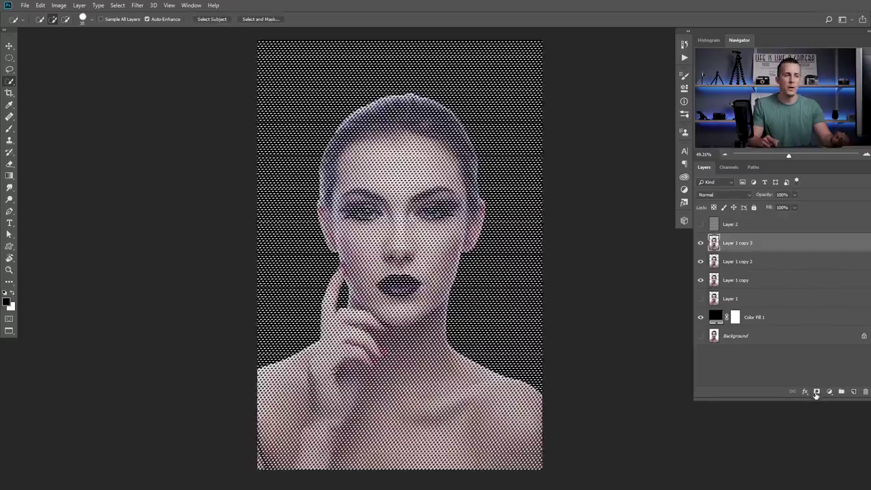
{"action": "left_click", "coordinate": [816, 393]}
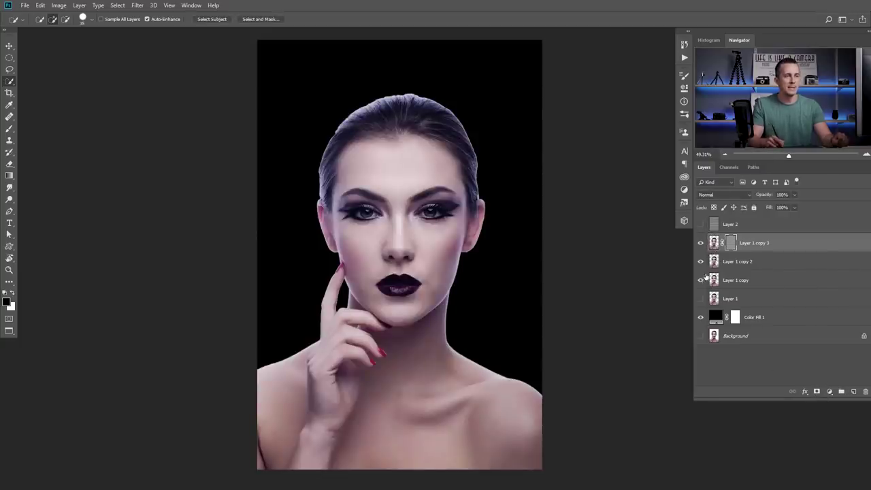
- Temporarily hide Layer 1 copy 2 and Layer 1 copy to examine the line mask on Layer 1 copy 3
{"action": "left_click", "coordinate": [701, 281]}
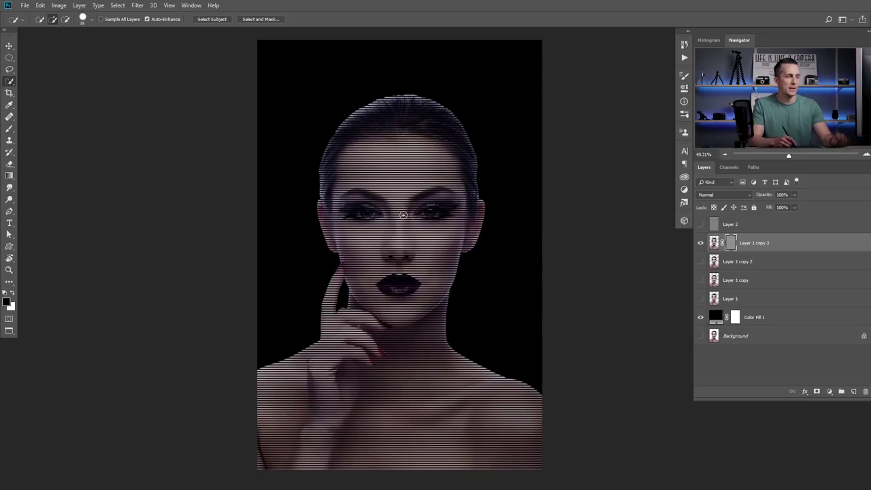
{"action": "key", "text": "v"}
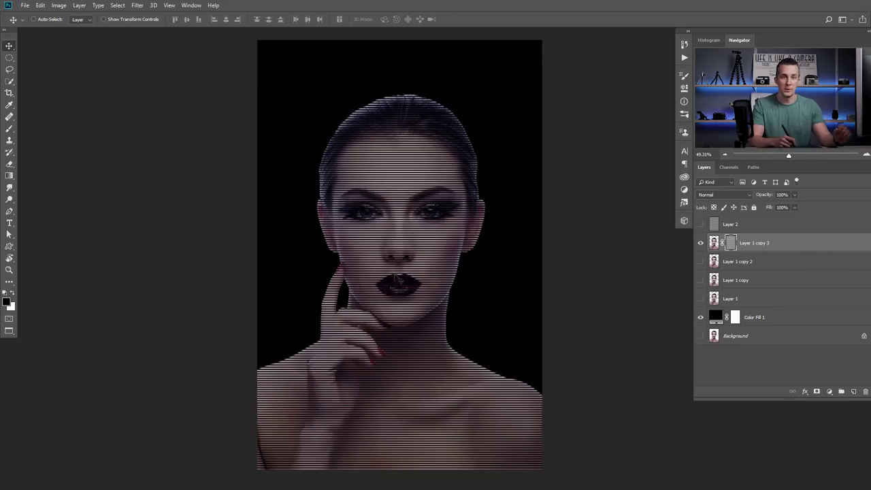
{"action": "left_click", "coordinate": [700, 262]}
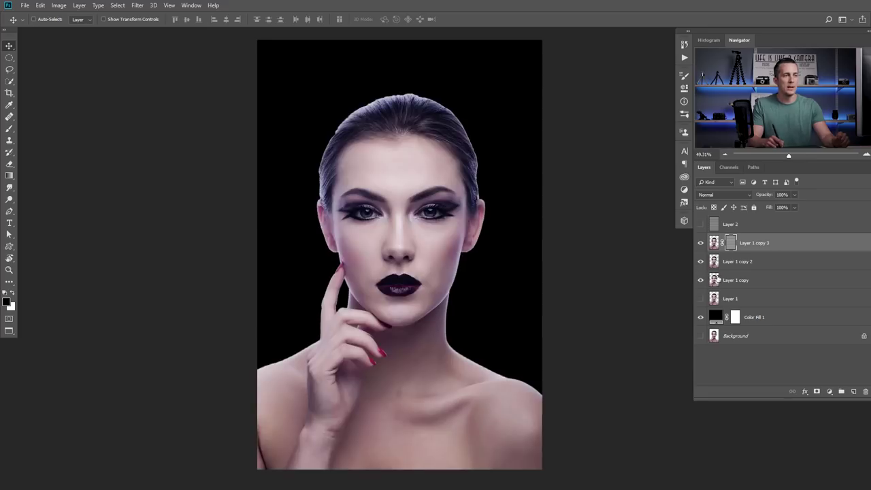
- Copy the line mask from Layer 1 copy 3 onto Layer 1 copy 2 and Layer 1 copy
{"action": "left_click", "coordinate": [716, 263]}
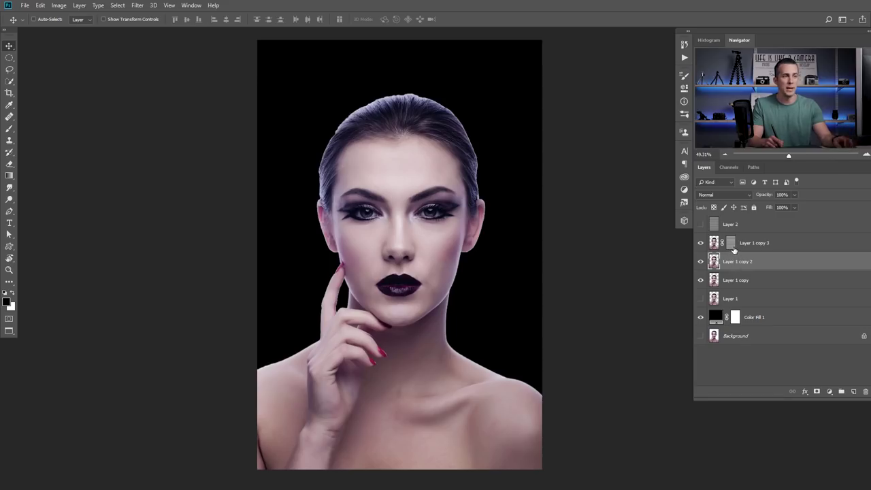
{"action": "left_click_drag", "start_coordinate": [731, 244], "coordinate": [735, 280]}
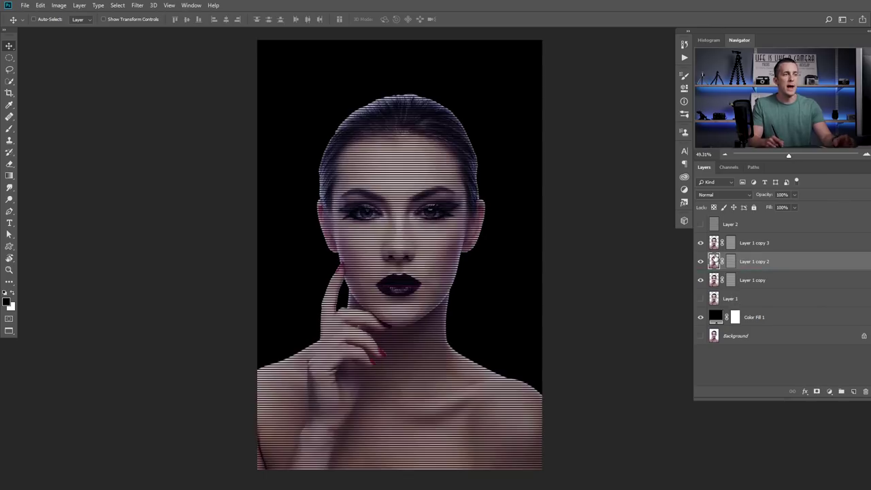
- Rename Layer 1 copy as Blur 01 and Layer 1 copy 2 as Blur 02
{"action": "left_click", "coordinate": [753, 280]}
{"action": "double_click", "coordinate": [755, 280]}
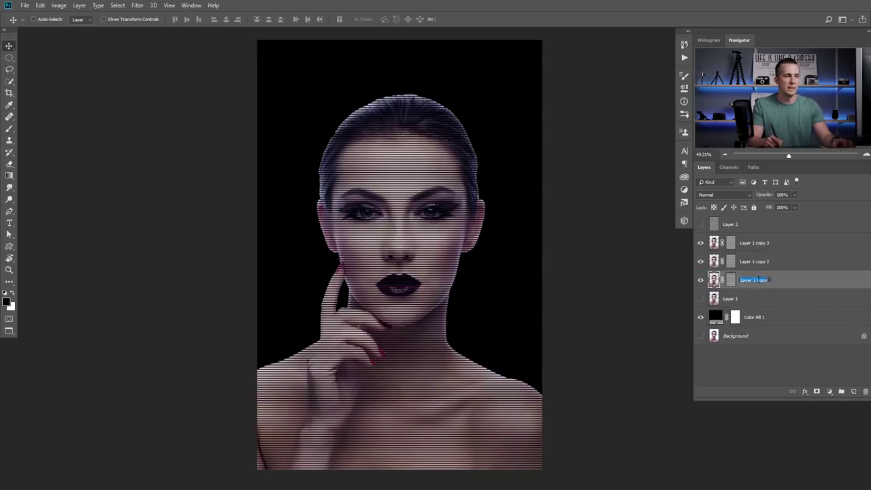
{"action": "type", "text": "E"}
{"action": "type", "text": "lur 01"}
{"action": "key", "text": "Return"}
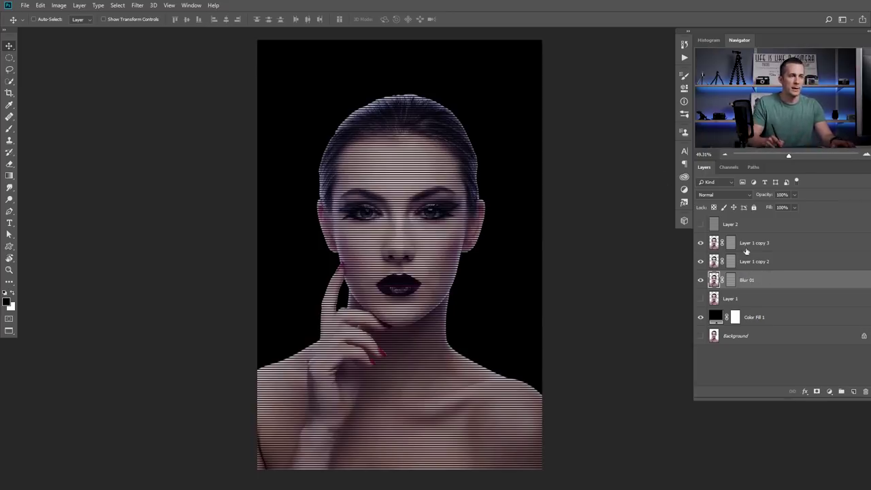
{"action": "left_click", "coordinate": [747, 261]}
{"action": "double_click", "coordinate": [754, 261]}
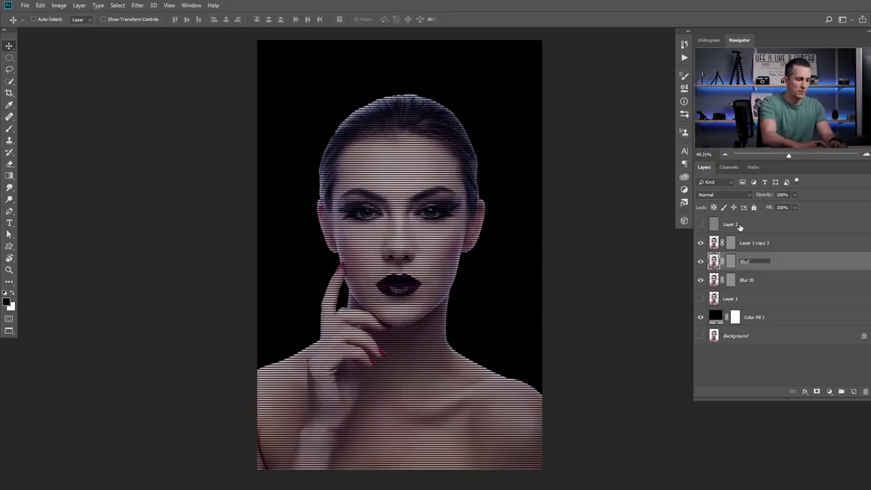
{"action": "key", "text": "Return"}
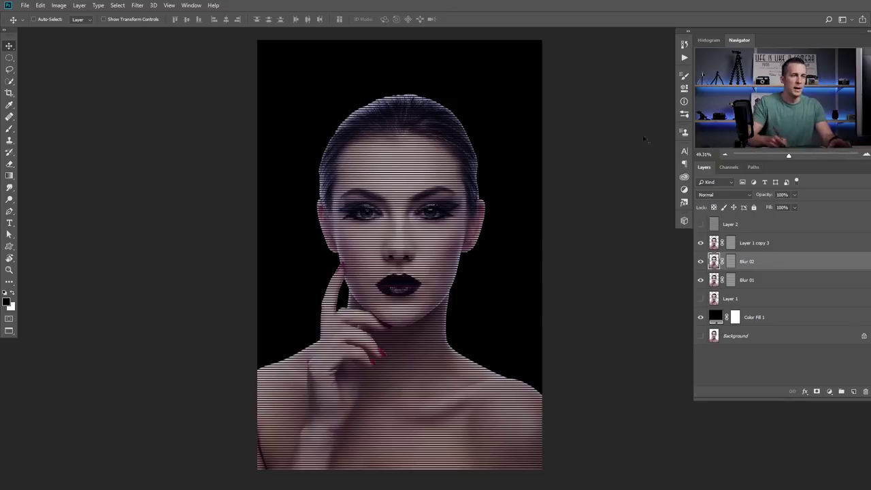
- Rename Layer 1 copy 3 as Original
{"action": "double_click", "coordinate": [753, 242]}
{"action": "type", "text": "Bl"}
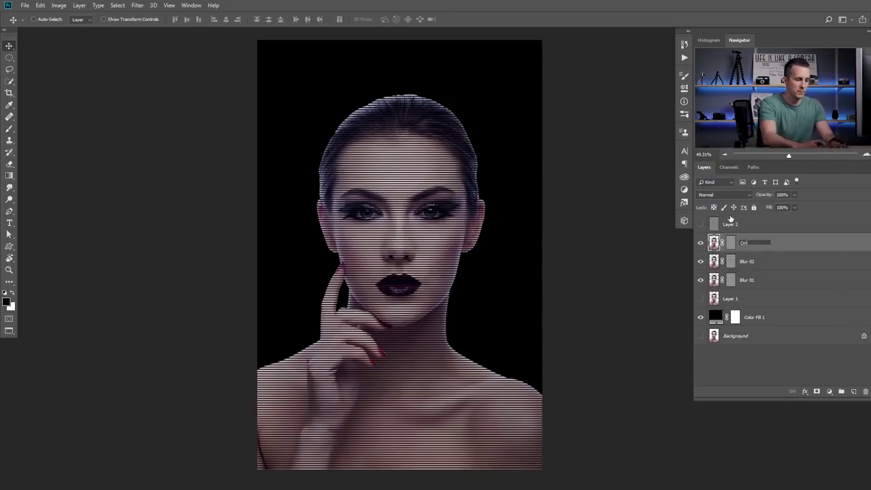
{"action": "key", "text": "Return"}
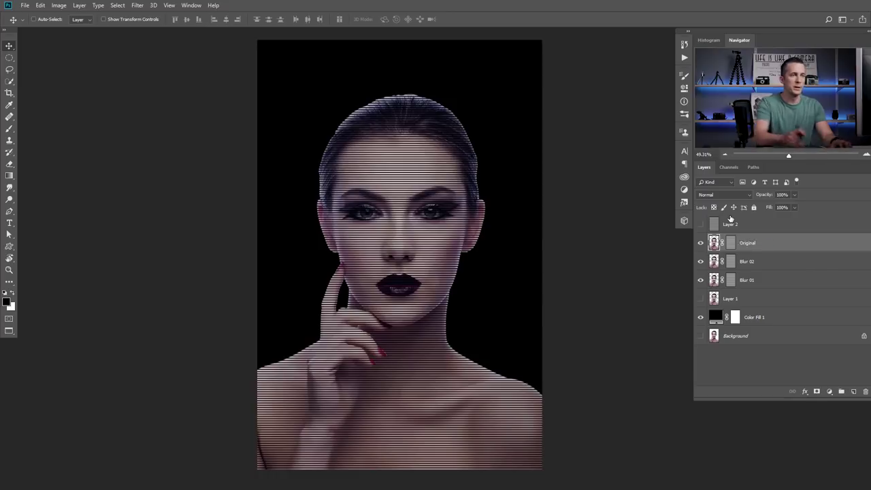
- Hide Blur 02 and apply a Motion Blur to the Blur 01 image at angle 0° with a distance of 1542 pixels
{"action": "left_click", "coordinate": [716, 280]}
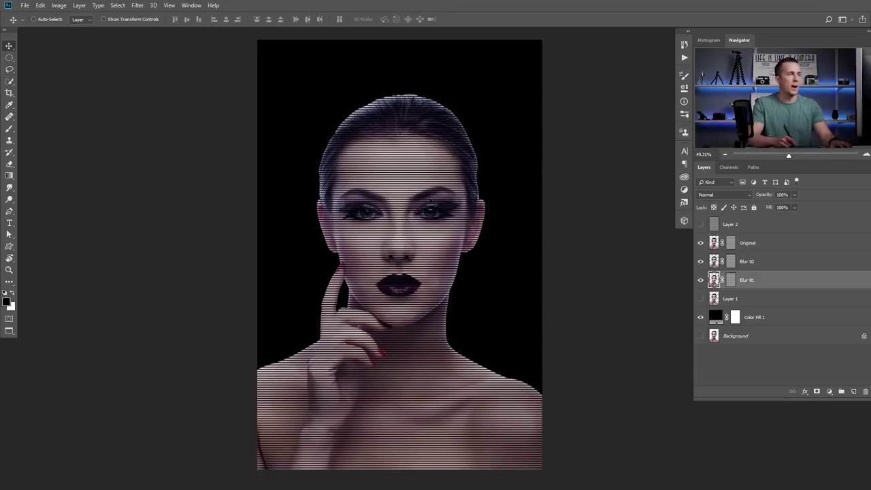
{"action": "left_click", "coordinate": [137, 6]}
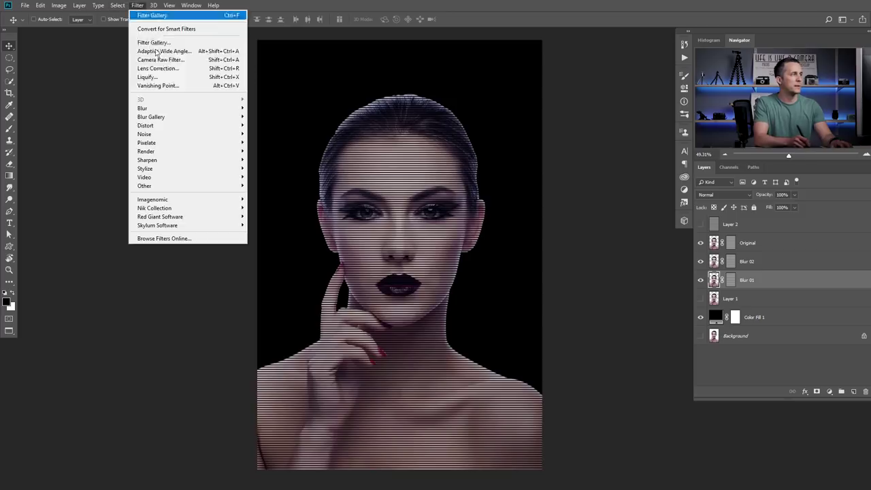
{"action": "left_click", "coordinate": [701, 263]}
{"action": "left_click", "coordinate": [137, 5]}
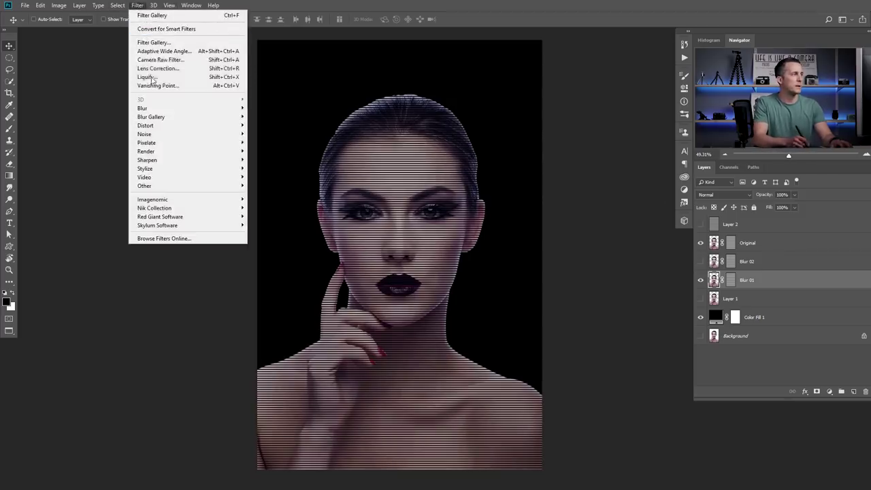
{"action": "mouse_move", "coordinate": [157, 110]}
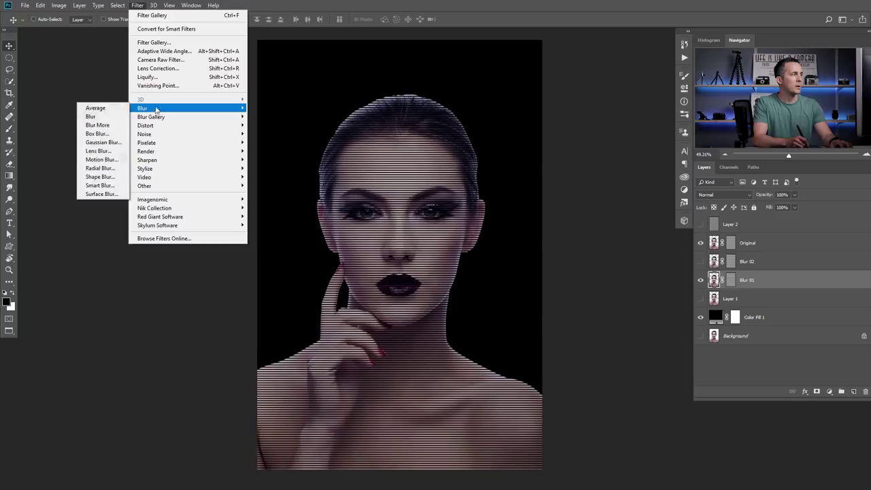
{"action": "left_click", "coordinate": [101, 159]}
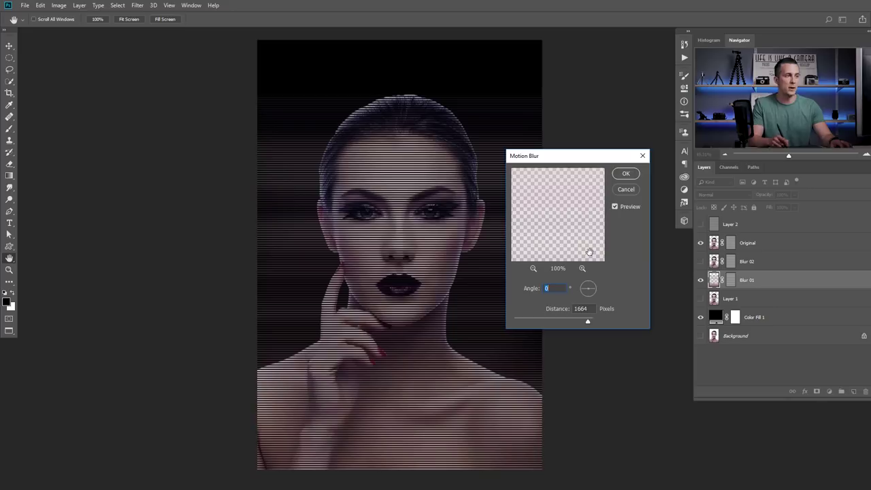
{"action": "left_click_drag", "start_coordinate": [563, 321], "coordinate": [587, 324]}
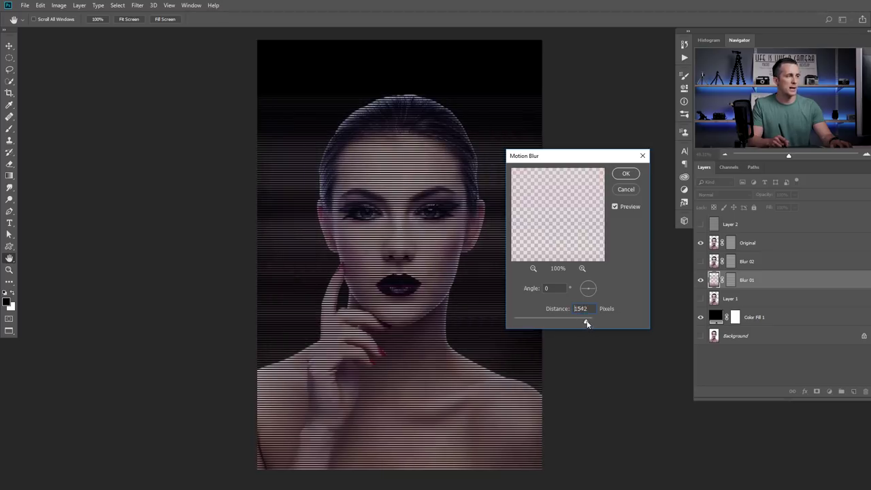
{"action": "left_click", "coordinate": [625, 173]}
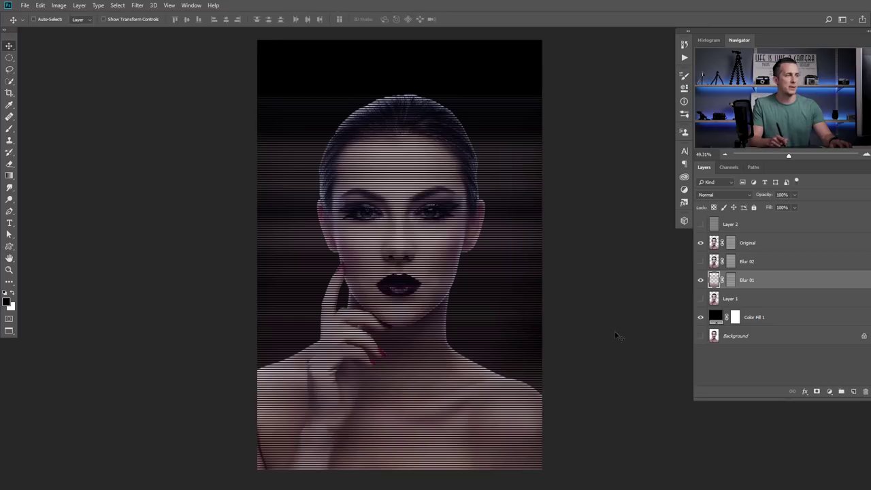
- Show the Blur 02 layer and apply a Motion Blur to its image at angle 0° with a distance of 351 pixels
{"action": "left_click", "coordinate": [713, 261]}
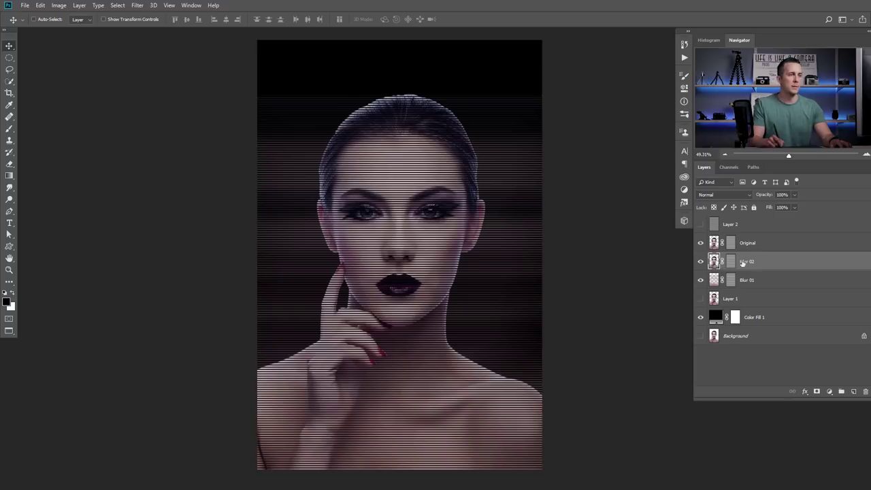
{"action": "left_click", "coordinate": [136, 4]}
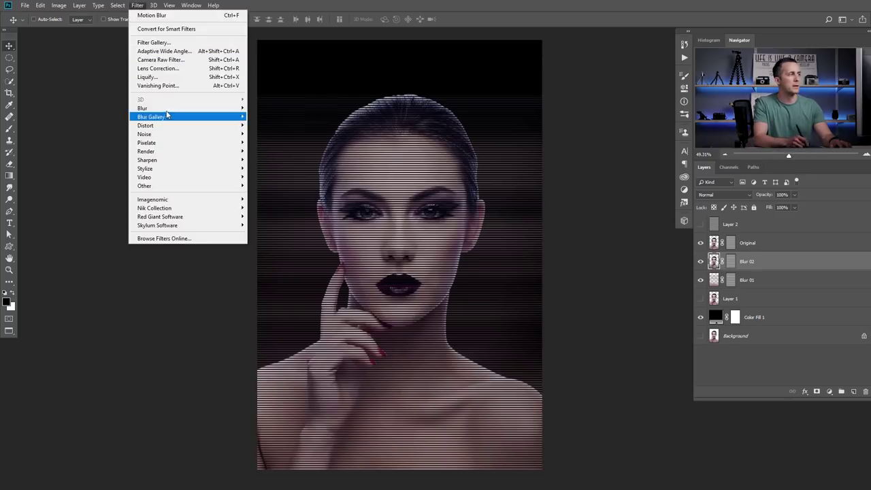
{"action": "mouse_move", "coordinate": [165, 111]}
{"action": "left_click", "coordinate": [101, 159]}
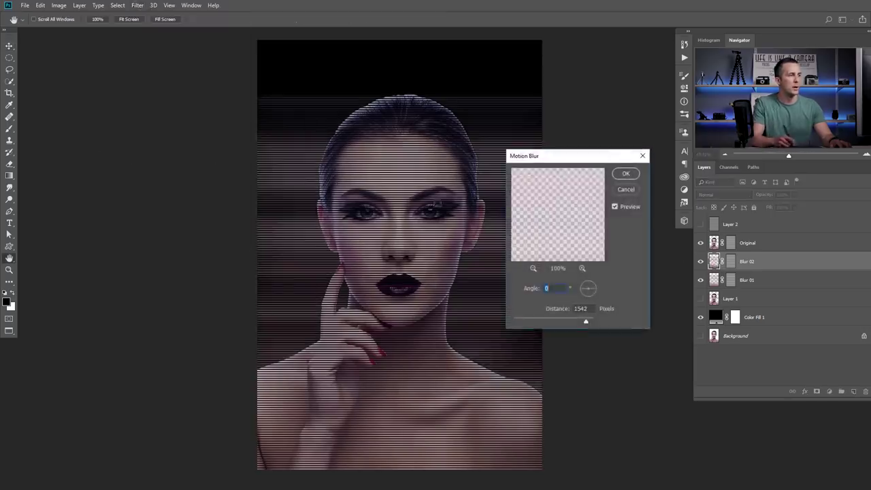
{"action": "mouse_move", "coordinate": [567, 321]}
{"action": "left_mouse_down"}
{"action": "mouse_move", "coordinate": [553, 322]}
{"action": "mouse_move", "coordinate": [563, 321]}
{"action": "left_mouse_up"}
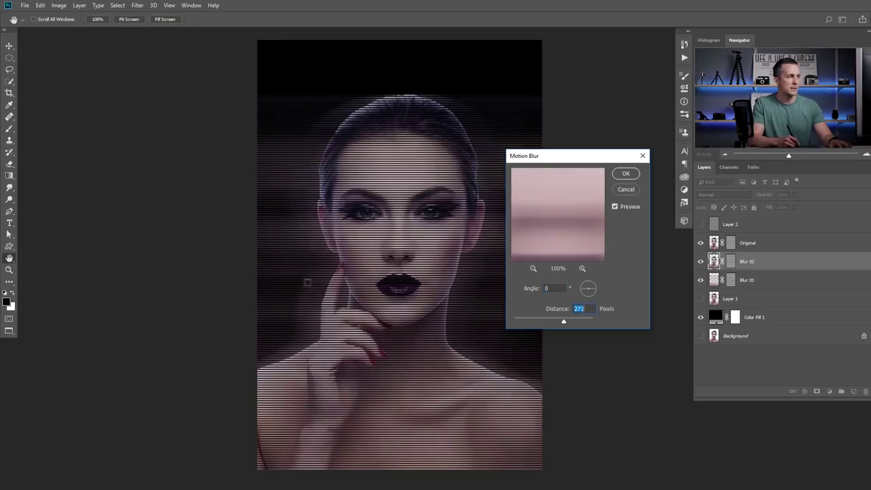
{"action": "left_click_drag", "start_coordinate": [566, 324], "coordinate": [565, 325]}
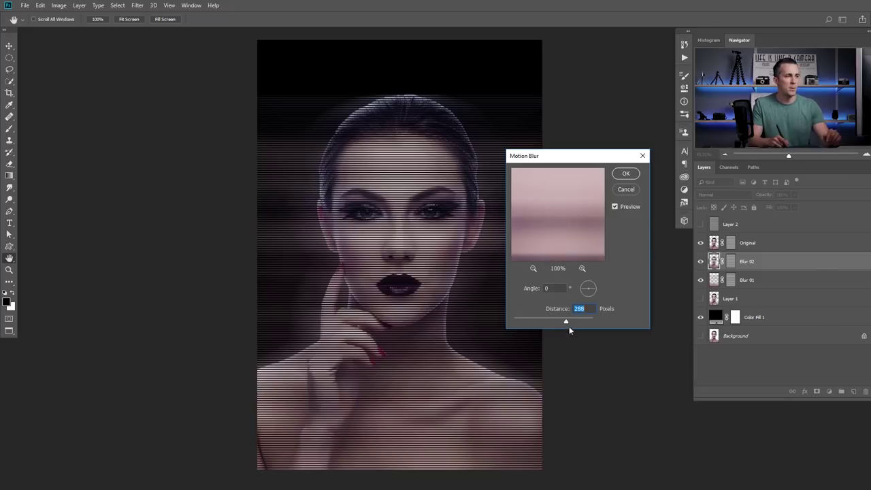
{"action": "left_click_drag", "start_coordinate": [571, 324], "coordinate": [567, 320]}
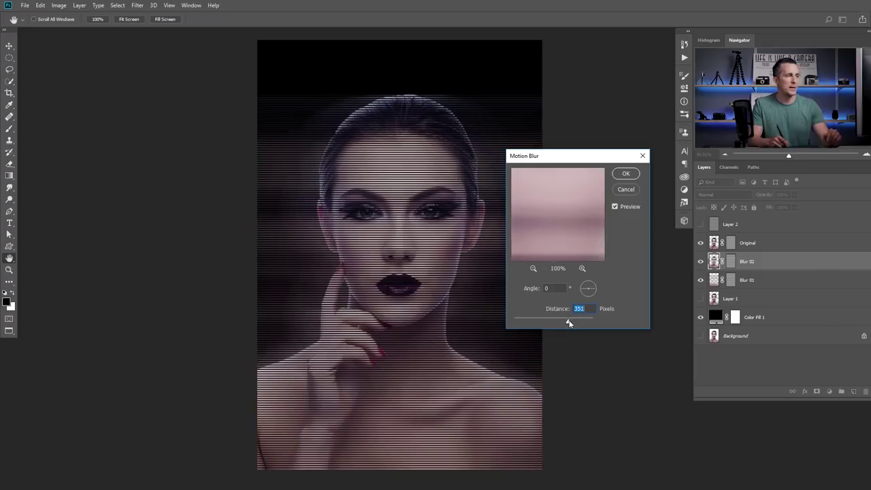
{"action": "left_click", "coordinate": [626, 174]}
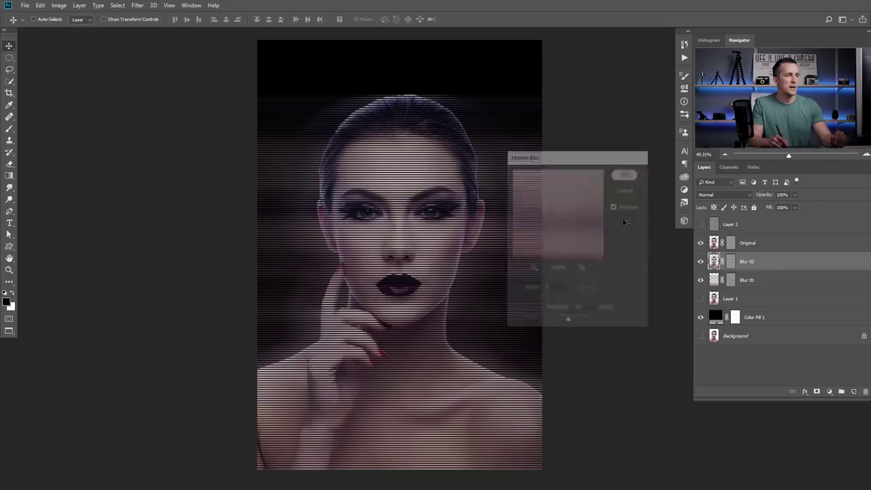
- Move Layer 1 directly above the Original layer and make it the only visible layer
{"action": "left_click", "coordinate": [715, 243]}
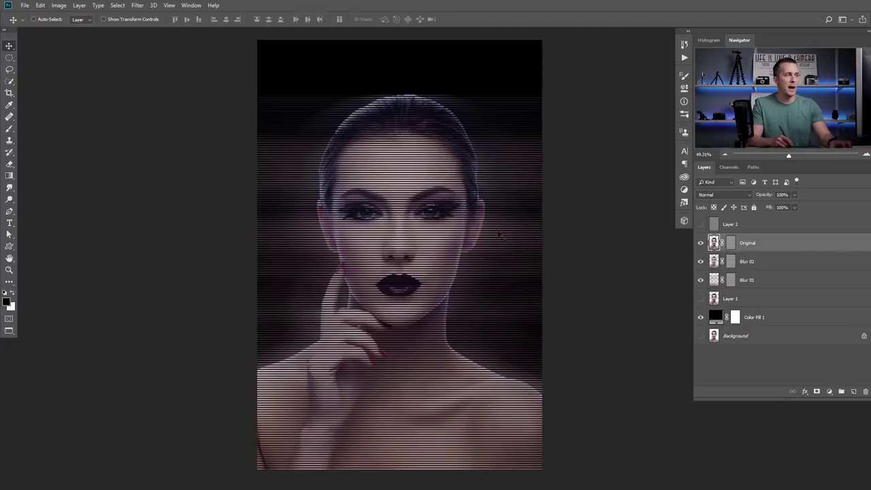
{"action": "scroll", "coordinate": [394, 226], "scroll_direction": "up", "scroll_amount": 3}
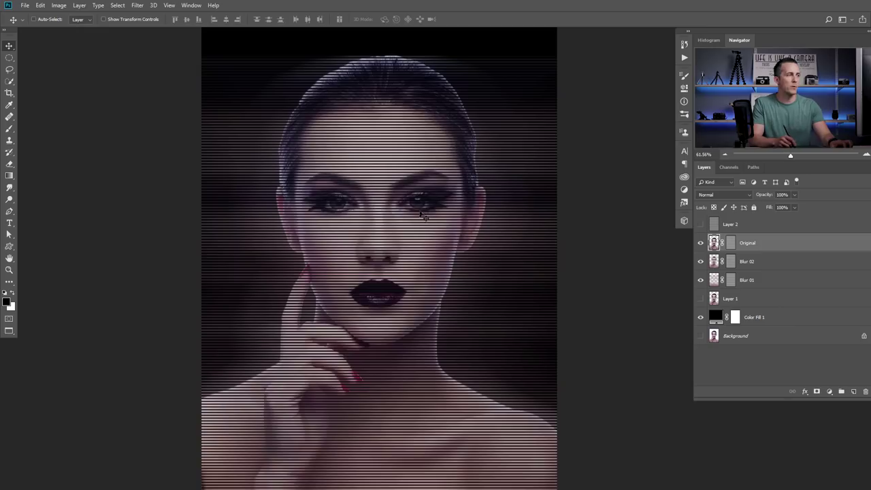
{"action": "scroll", "coordinate": [373, 219], "scroll_direction": "up", "scroll_amount": 2}
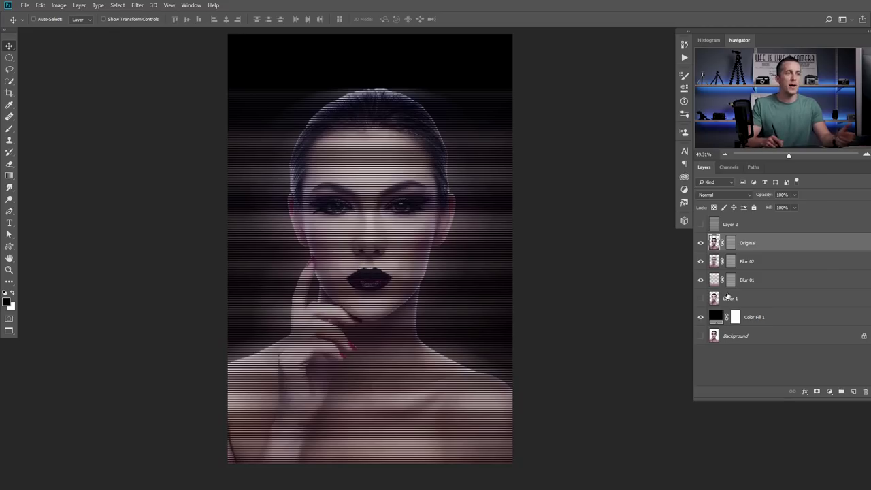
{"action": "left_click", "coordinate": [731, 301]}
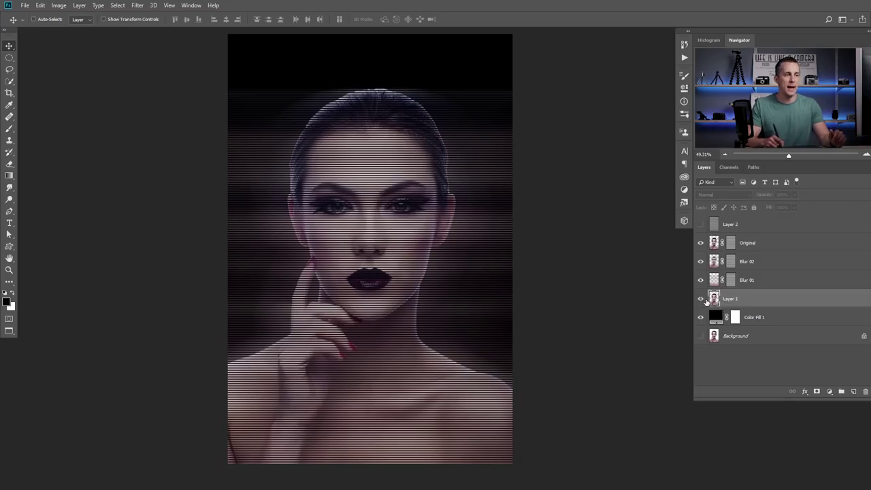
{"action": "left_click", "coordinate": [700, 299]}
{"action": "left_click_drag", "start_coordinate": [720, 301], "coordinate": [707, 333]}
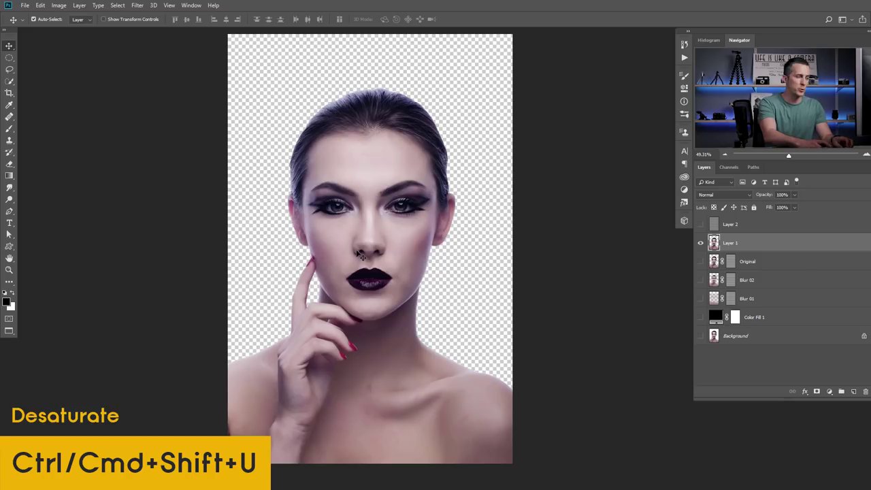
- Desaturate Layer 1 and soften it slightly with a Gaussian Blur
{"action": "key", "text": "ctrl+shift+u"}
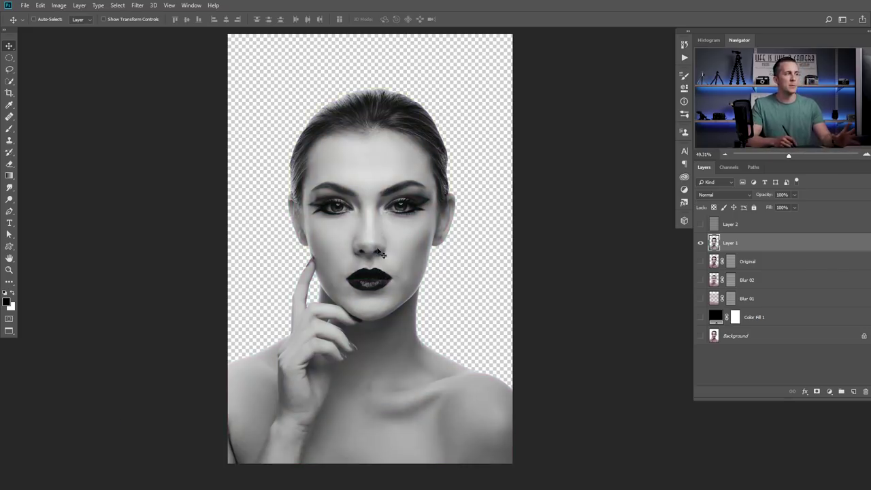
{"action": "left_click", "coordinate": [136, 5]}
{"action": "mouse_move", "coordinate": [142, 108]}
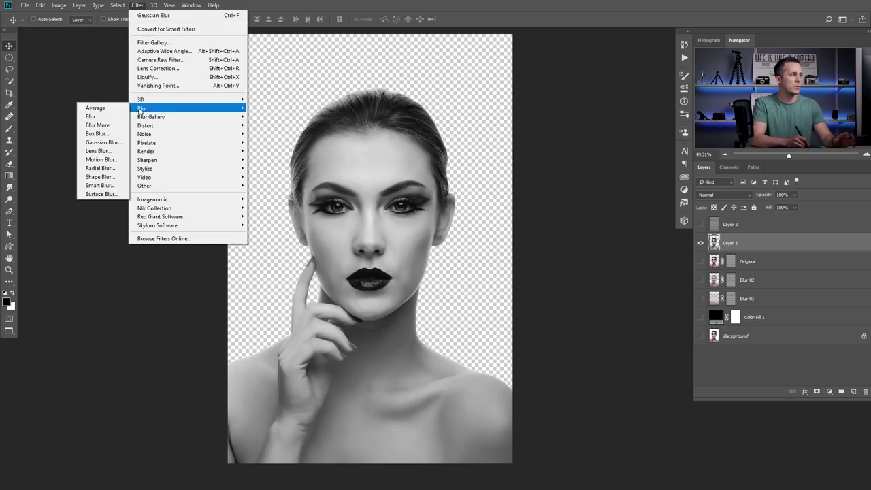
{"action": "left_click", "coordinate": [102, 143]}
{"action": "left_click_drag", "start_coordinate": [703, 245], "coordinate": [705, 248]}
{"action": "key", "text": "Return"}
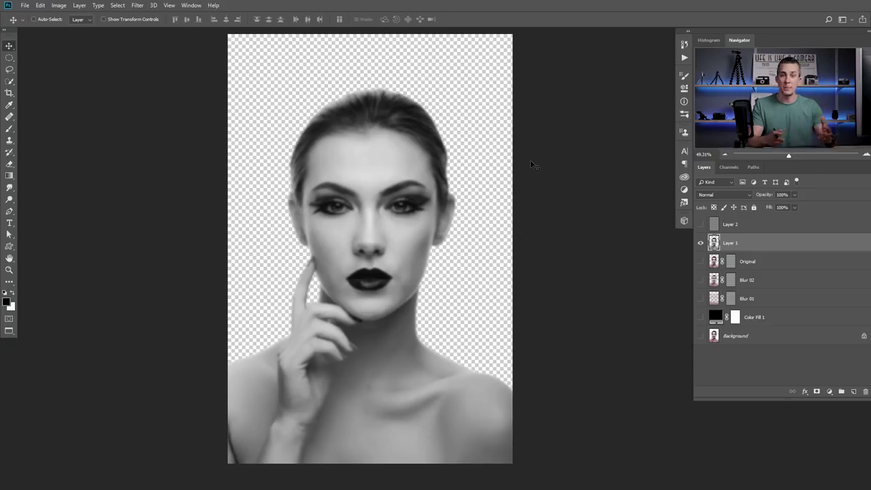
- Save the document as a Photoshop file named Displacement map in the Hologram folder on the desktop
{"action": "left_click", "coordinate": [24, 6]}
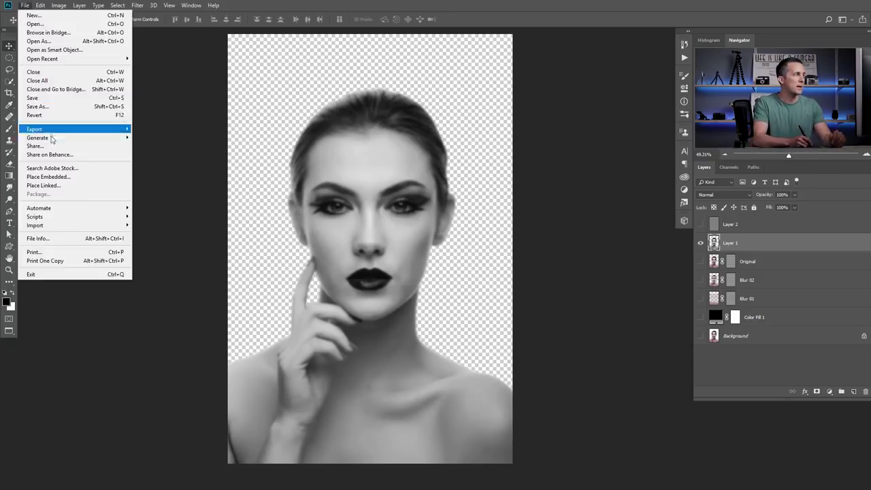
{"action": "left_click", "coordinate": [50, 108]}
{"action": "type", "text": "Displacement map"}
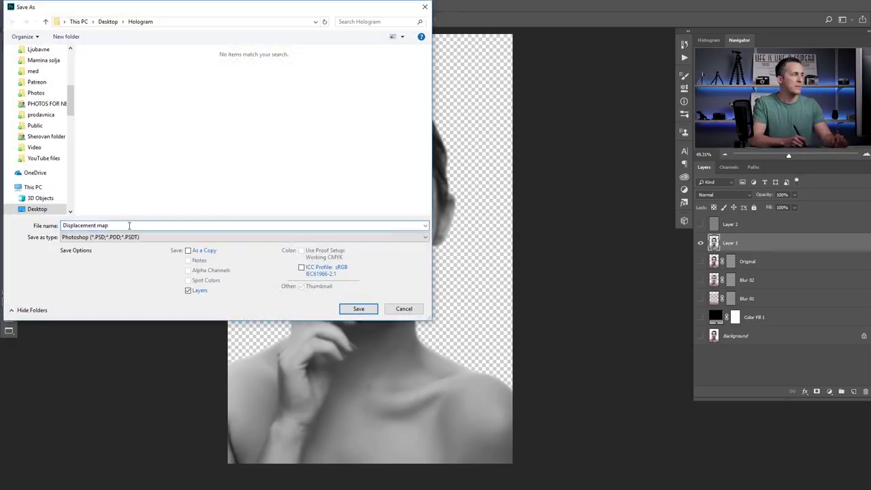
{"action": "key", "text": "ctrl+a"}
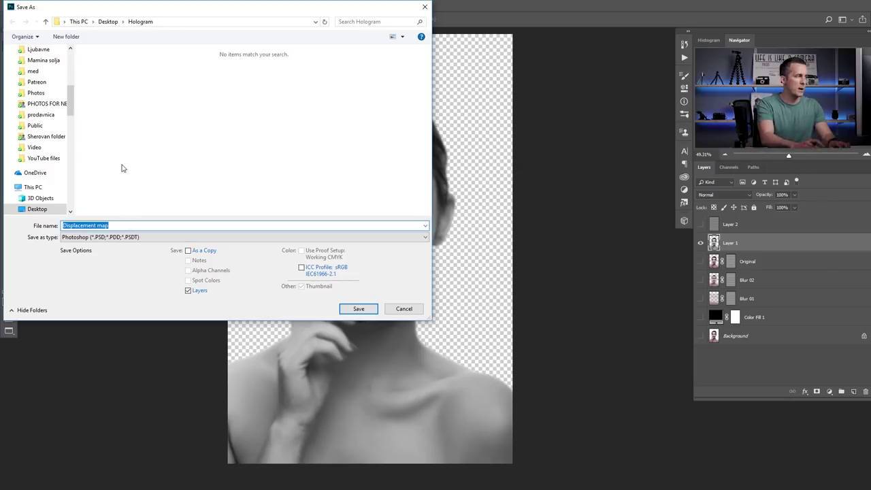
{"action": "left_click", "coordinate": [363, 309]}
{"action": "left_click", "coordinate": [535, 166]}
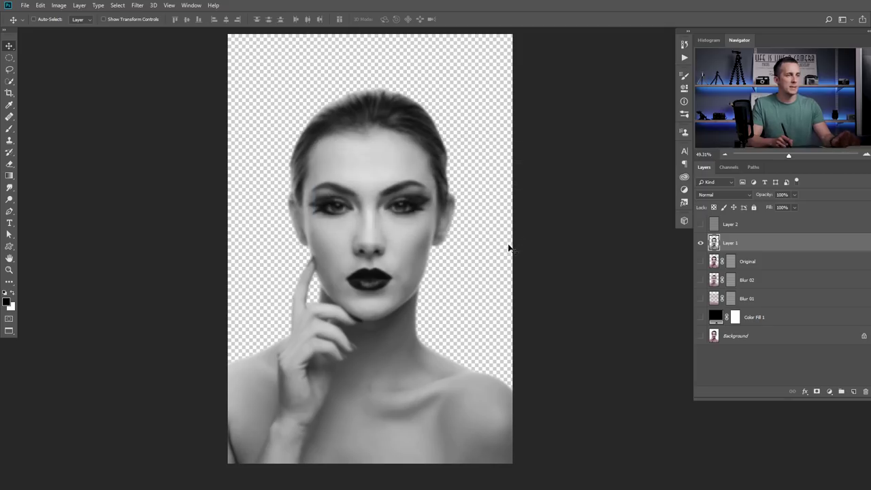
- Hide Layer 1, move it below Color Fill 1, and show Original, Blur 02, Blur 01 and Color Fill 1 again
{"action": "left_click", "coordinate": [701, 243]}
{"action": "mouse_move", "coordinate": [713, 243]}
{"action": "left_mouse_down"}
{"action": "mouse_move", "coordinate": [710, 317]}
{"action": "mouse_move", "coordinate": [700, 243]}
{"action": "left_mouse_up"}
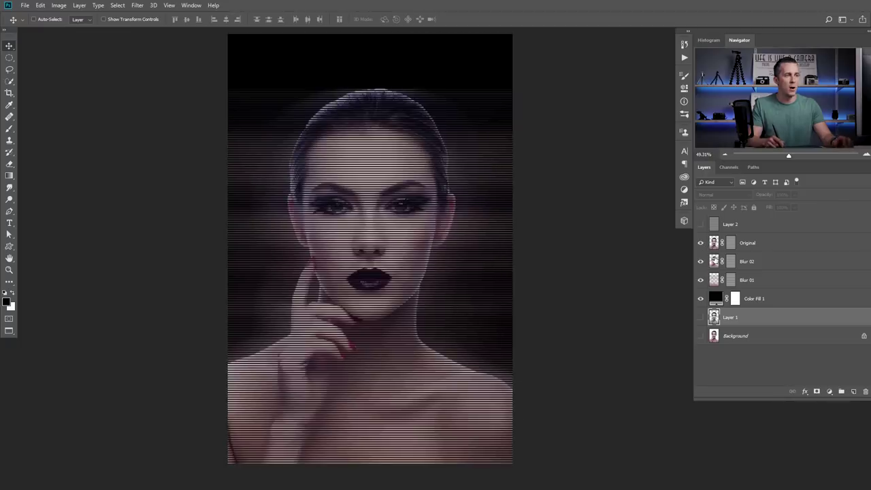
- Displace the Original layer's mask with the Displacement map file, using horizontal and vertical scale 2, Stretch To Fit and Repeat Edge Pixels
{"action": "left_click", "coordinate": [729, 245]}
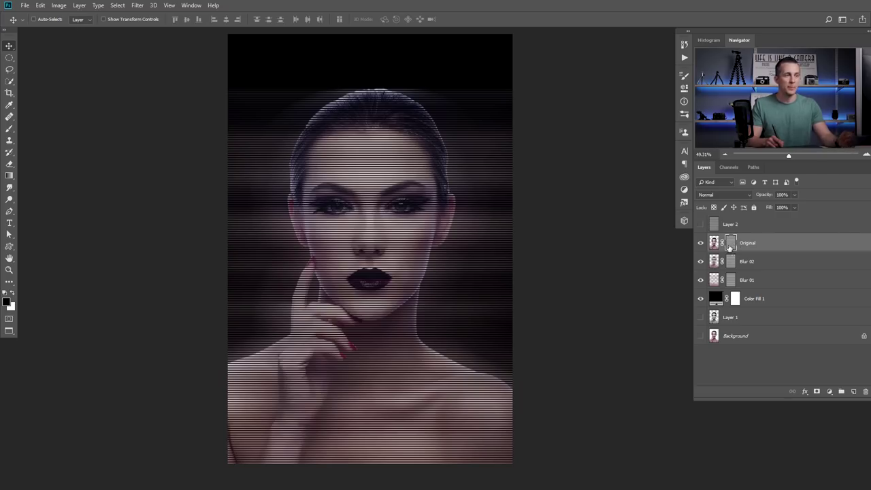
{"action": "left_click", "coordinate": [137, 6]}
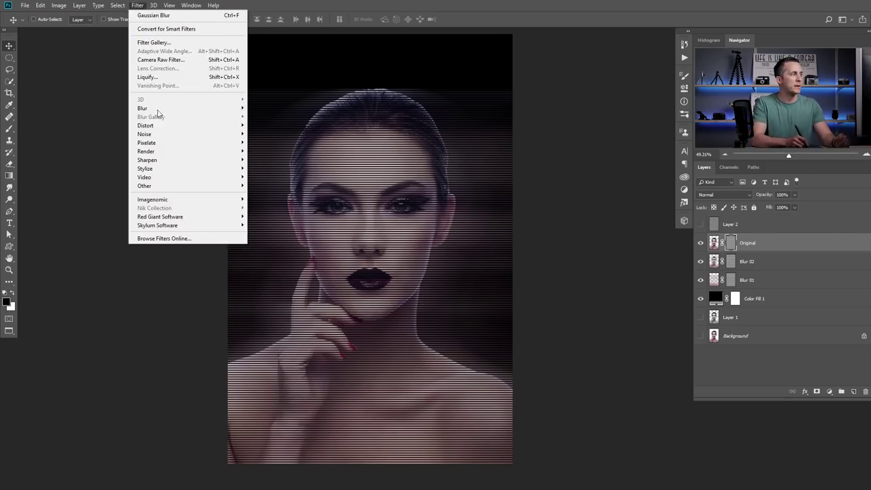
{"action": "mouse_move", "coordinate": [159, 128]}
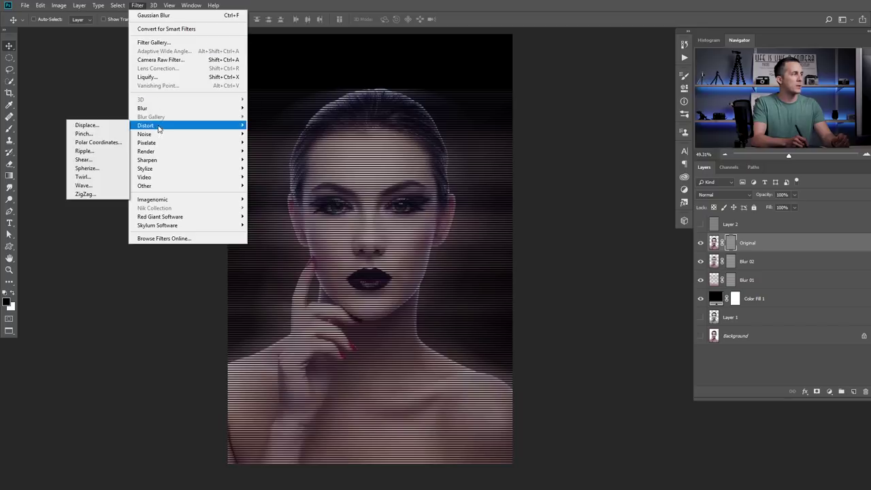
{"action": "left_click", "coordinate": [110, 126]}
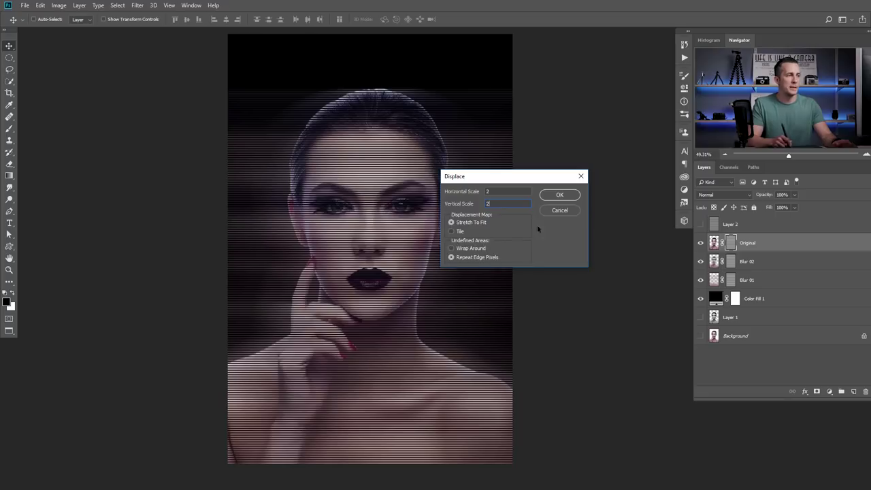
{"action": "left_click", "coordinate": [559, 196]}
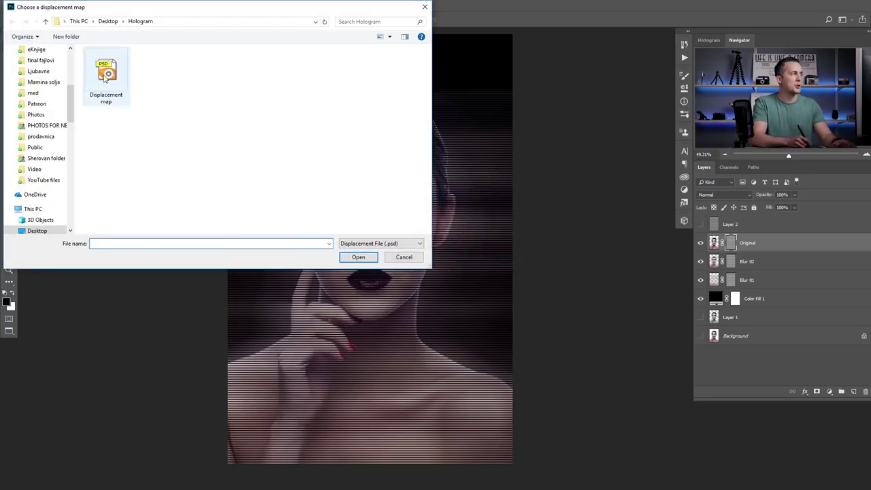
{"action": "double_click", "coordinate": [108, 75]}
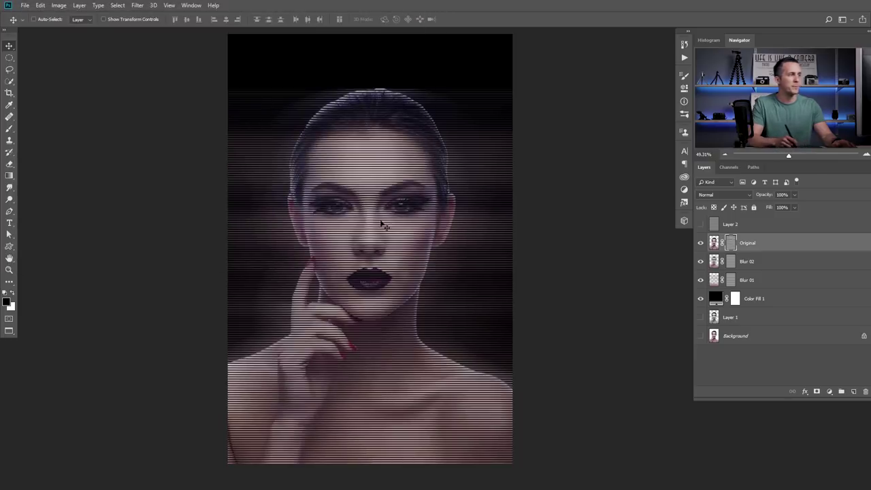
- Compare the portrait with and without the displacement on the Original layer's mask, leaving the displacement undone
{"action": "key", "text": "ctrl"}
{"action": "key", "text": "ctrl+z"}
{"action": "key", "text": "ctrl+z"}
{"action": "key", "text": "ctrl+z"}
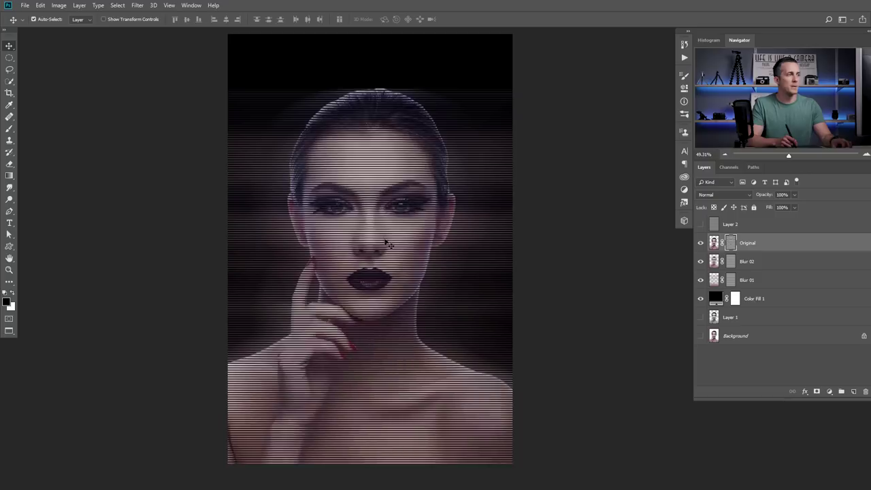
{"action": "key", "text": "ctrl+z"}
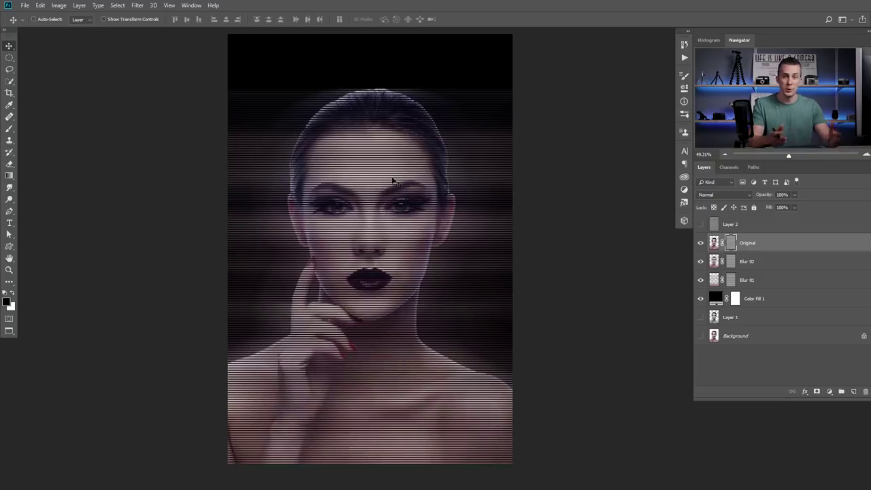
- Displace the Original layer's mask more strongly with the Displacement map file, using higher scales, Stretch To Fit and Repeat Edge Pixels
{"action": "left_click", "coordinate": [132, 4]}
{"action": "mouse_move", "coordinate": [160, 126]}
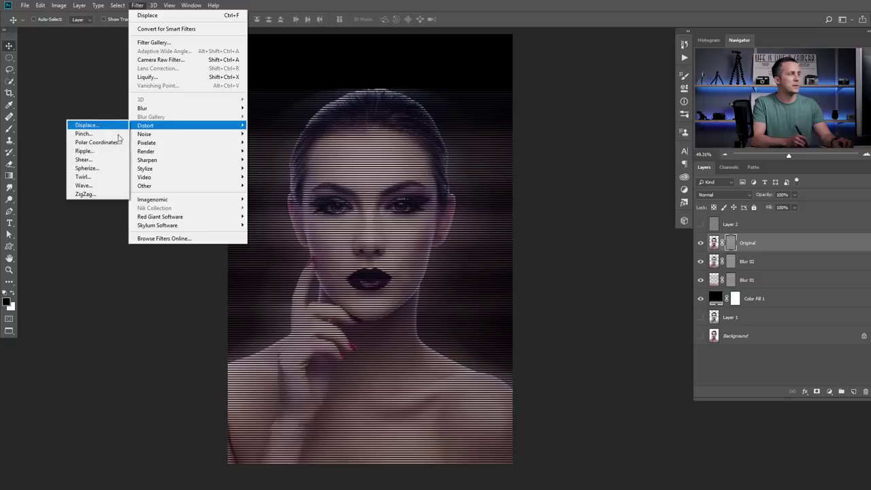
{"action": "left_click", "coordinate": [102, 125]}
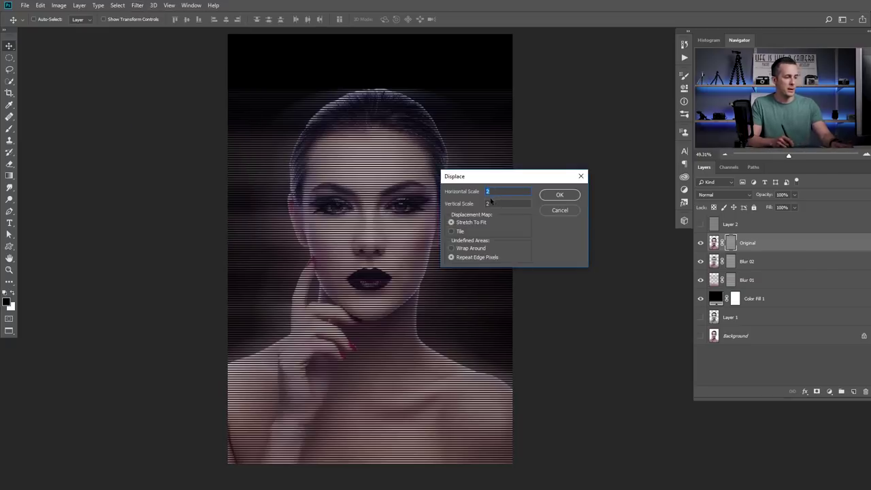
{"action": "left_click", "coordinate": [559, 195]}
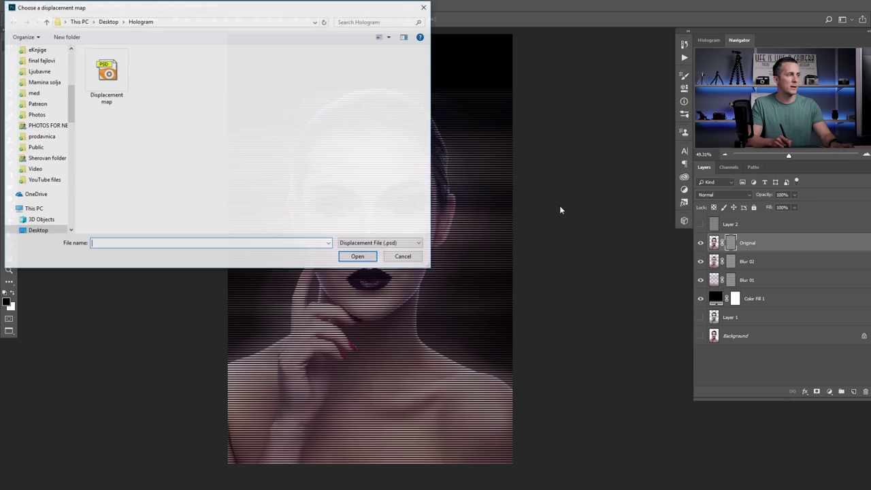
{"action": "double_click", "coordinate": [111, 85]}
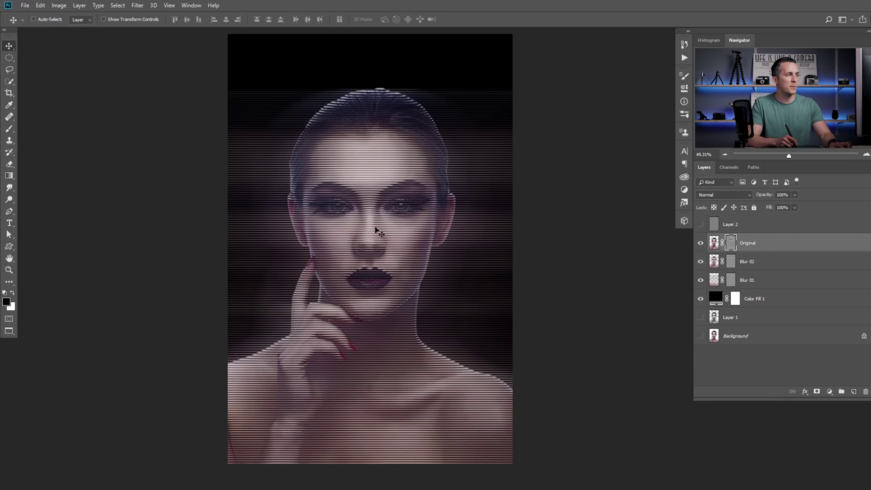
- Duplicate the Original layer together with its displaced mask and hide the Original layer
{"action": "scroll", "coordinate": [375, 227], "scroll_direction": "up", "scroll_amount": 4}
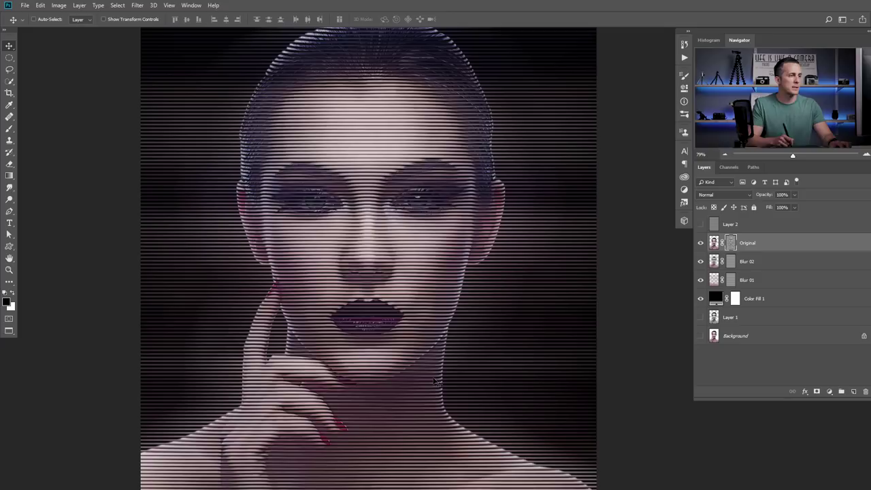
{"action": "key", "text": "ctrl+0"}
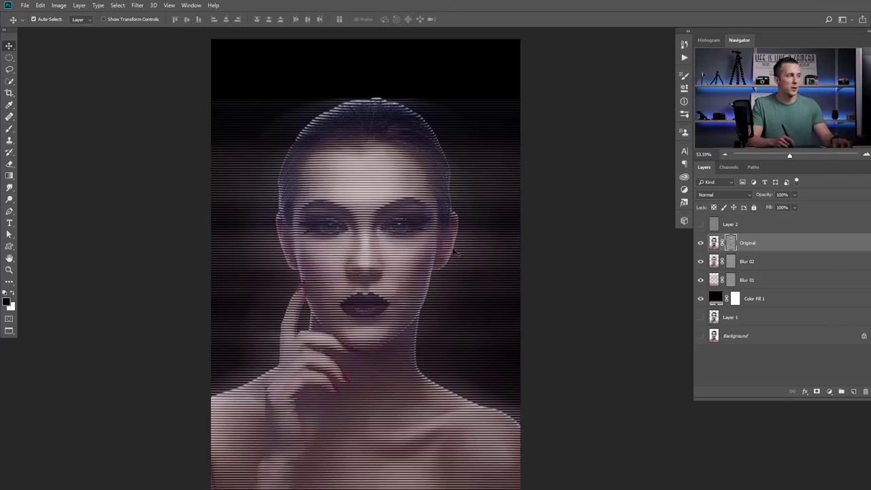
{"action": "mouse_move", "coordinate": [383, 222]}
{"action": "left_mouse_down"}
{"action": "mouse_move", "coordinate": [410, 224]}
{"action": "mouse_move", "coordinate": [385, 206]}
{"action": "left_mouse_up"}
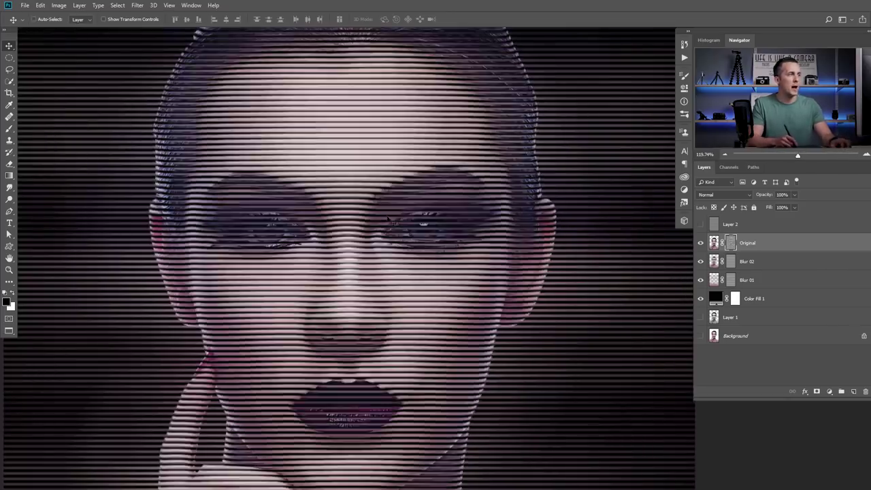
{"action": "key", "text": "ctrl+0"}
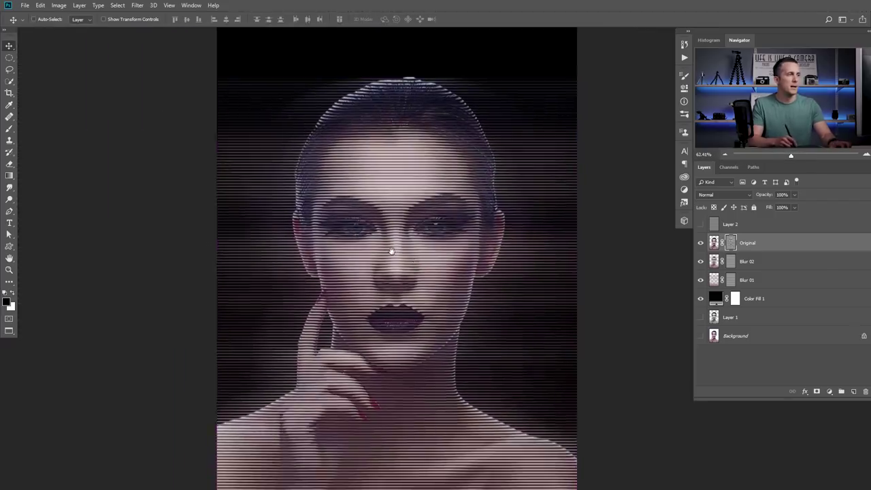
{"action": "scroll", "coordinate": [389, 249], "scroll_direction": "down", "scroll_amount": 1}
{"action": "scroll", "coordinate": [383, 241], "scroll_direction": "down", "scroll_amount": 2}
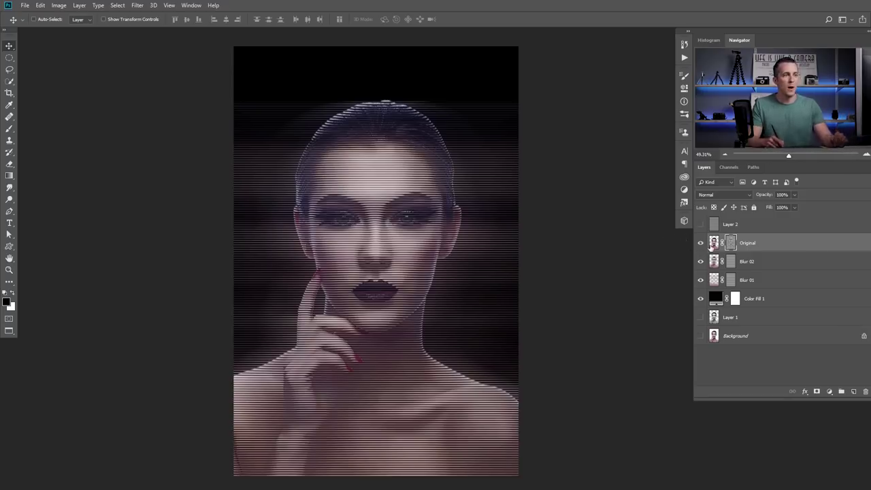
{"action": "key", "text": "ctrl+j"}
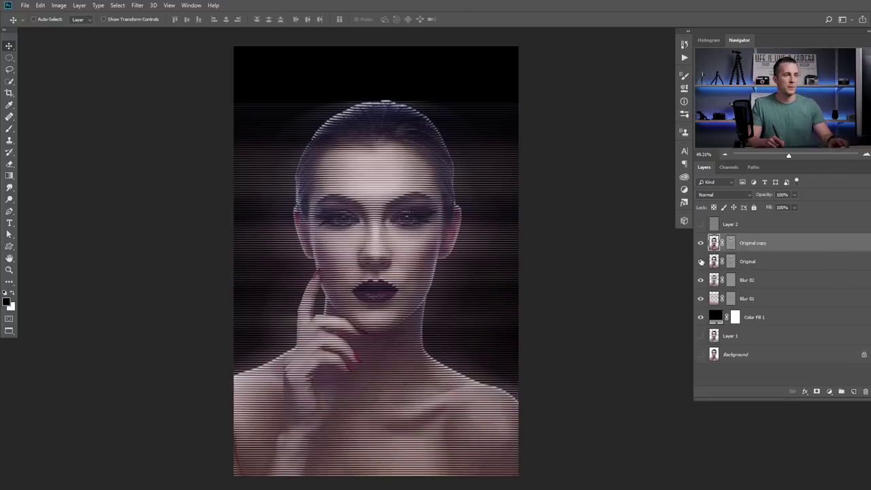
{"action": "left_click", "coordinate": [701, 261]}
- Replace the Original layer's mask with a copy of Blur 02's straight-line mask, hide Original copy and show Original
{"action": "left_click_drag", "start_coordinate": [733, 281], "coordinate": [722, 265]}
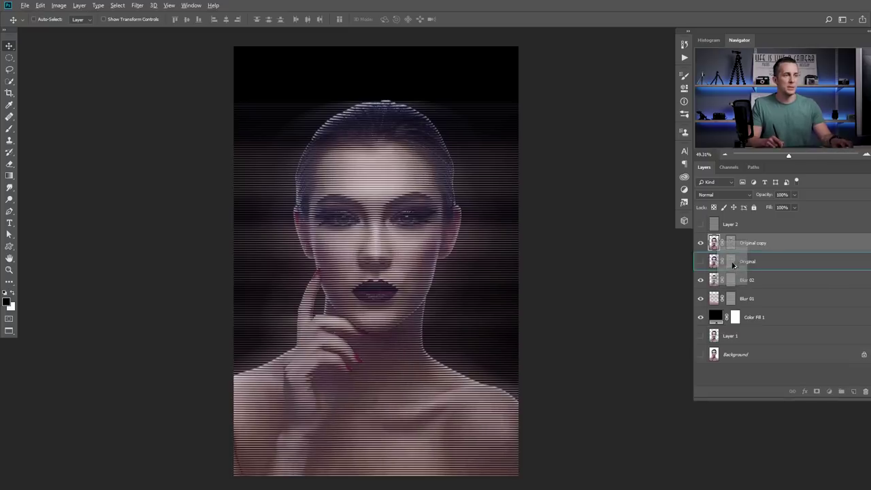
{"action": "left_click", "coordinate": [393, 197]}
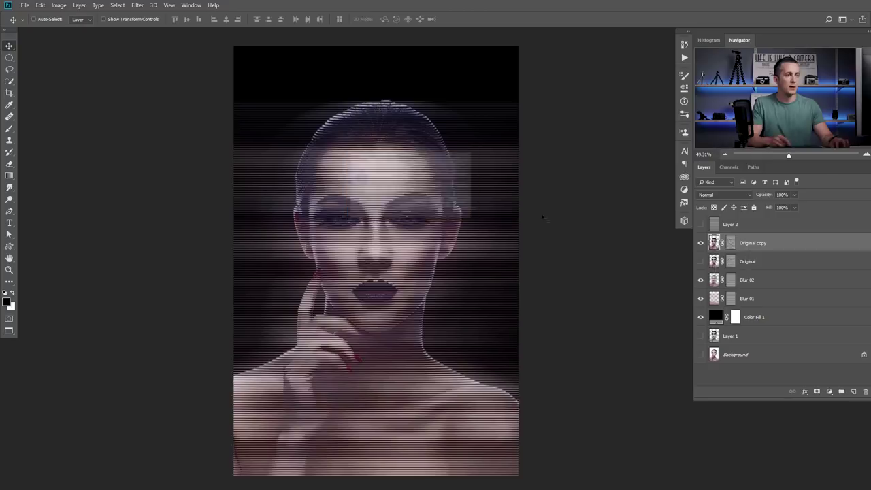
{"action": "left_click", "coordinate": [701, 242]}
{"action": "left_click", "coordinate": [701, 262]}
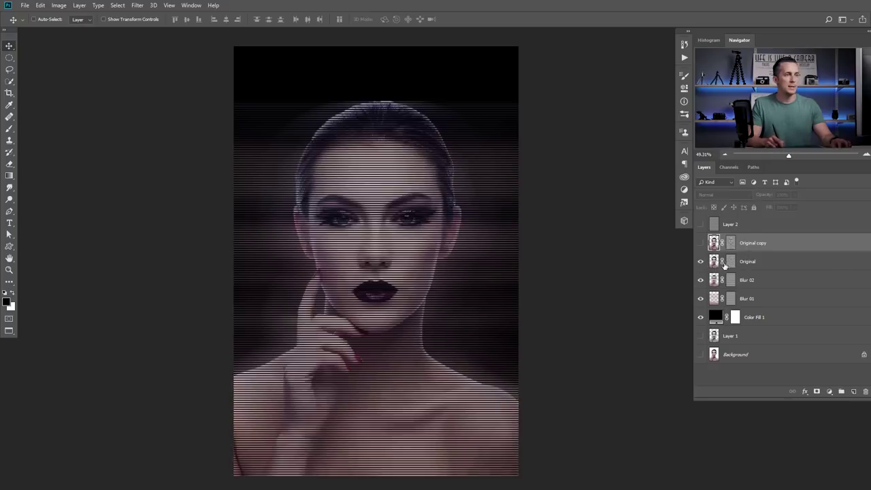
- Distort the Original layer's mask with a Sine Wave filter using 1 generator, wavelength 1 to 857, amplitude 1 to 40 and Repeat Edge Pixels
{"action": "left_click", "coordinate": [730, 264]}
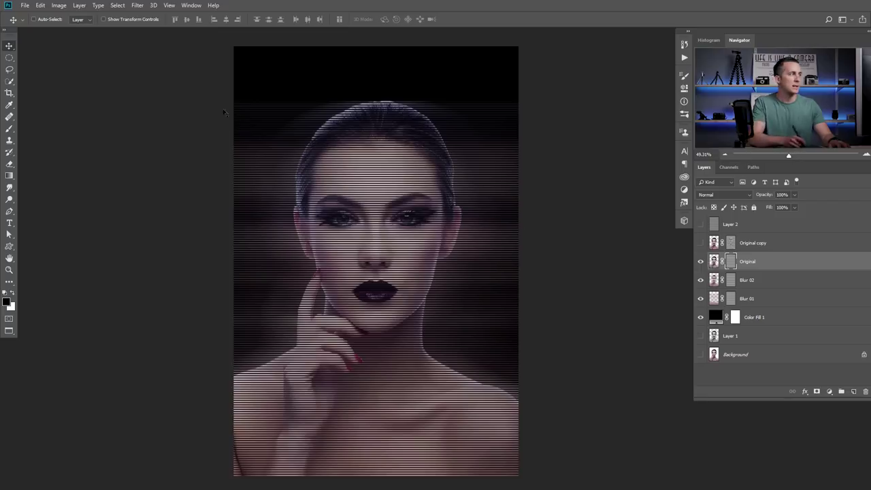
{"action": "left_click", "coordinate": [138, 5]}
{"action": "mouse_move", "coordinate": [155, 126]}
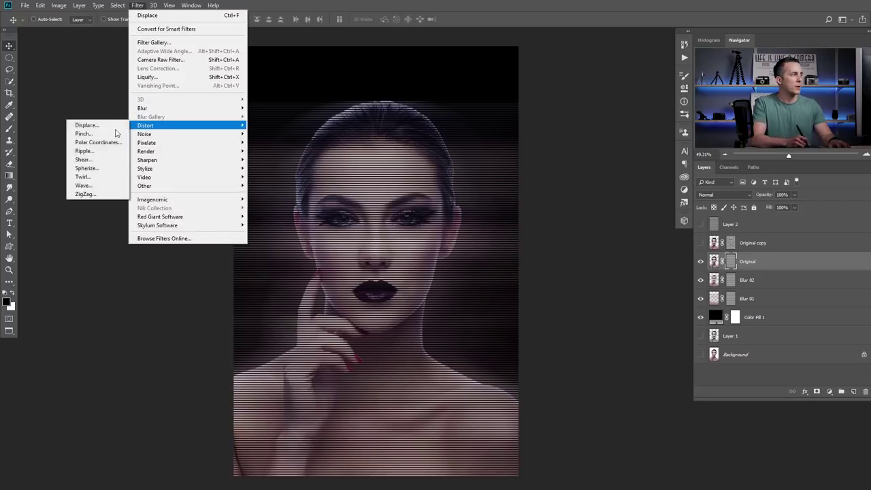
{"action": "left_click", "coordinate": [96, 185]}
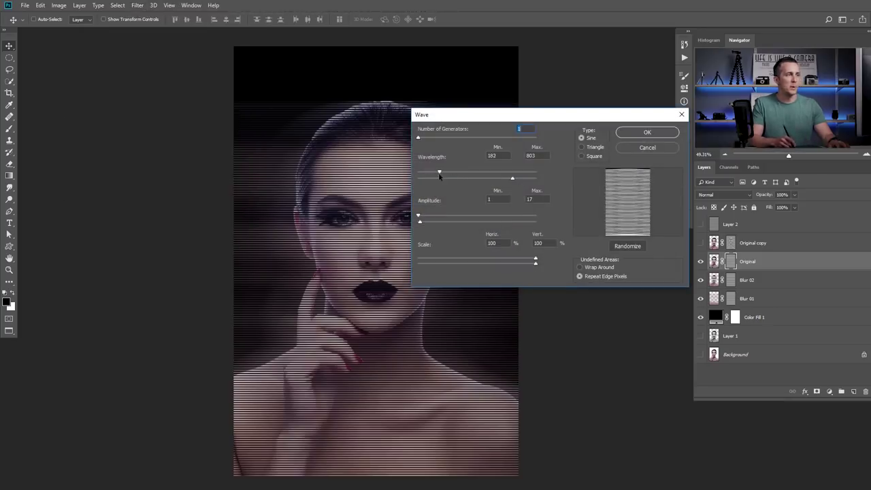
{"action": "left_click_drag", "start_coordinate": [517, 182], "coordinate": [457, 181]}
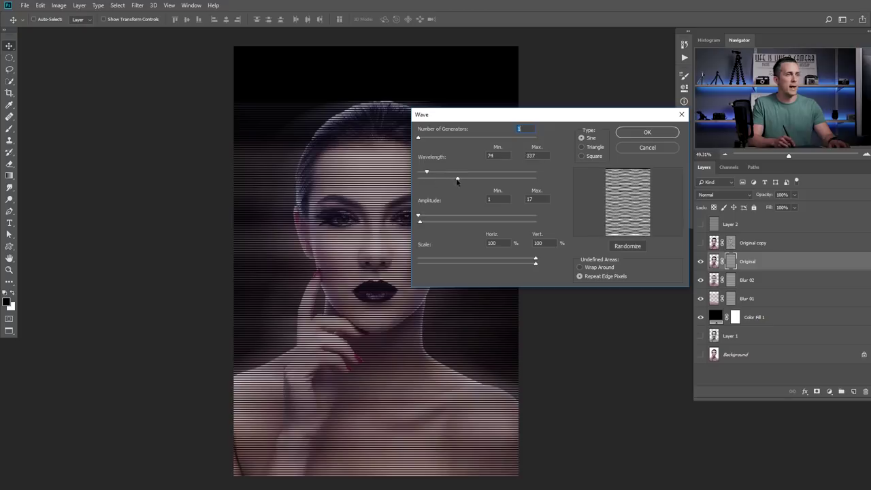
{"action": "left_click_drag", "start_coordinate": [417, 228], "coordinate": [428, 228]}
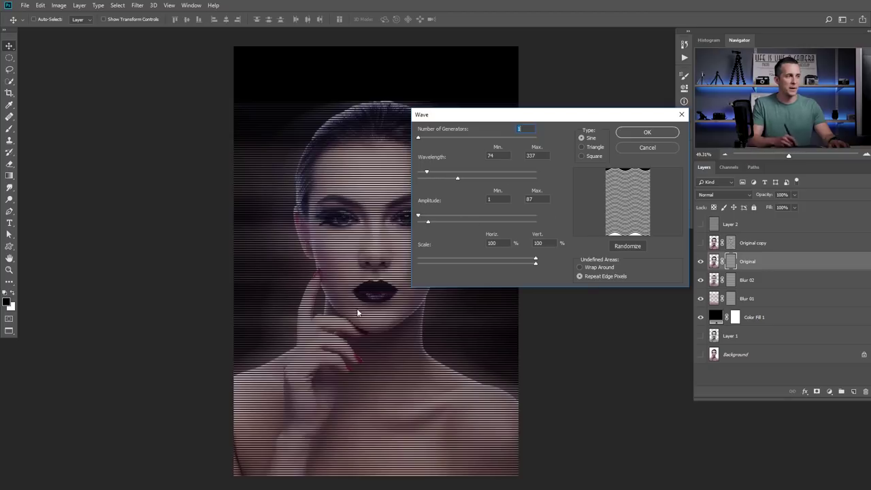
{"action": "mouse_move", "coordinate": [427, 223]}
{"action": "left_mouse_down"}
{"action": "mouse_move", "coordinate": [439, 225]}
{"action": "mouse_move", "coordinate": [417, 223]}
{"action": "mouse_move", "coordinate": [424, 219]}
{"action": "left_mouse_up"}
{"action": "left_click_drag", "start_coordinate": [430, 172], "coordinate": [520, 179]}
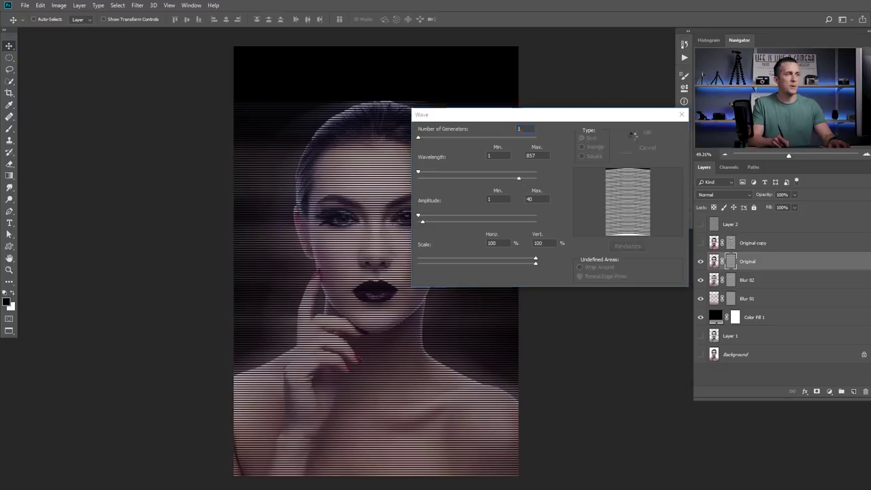
{"action": "left_click", "coordinate": [646, 132]}
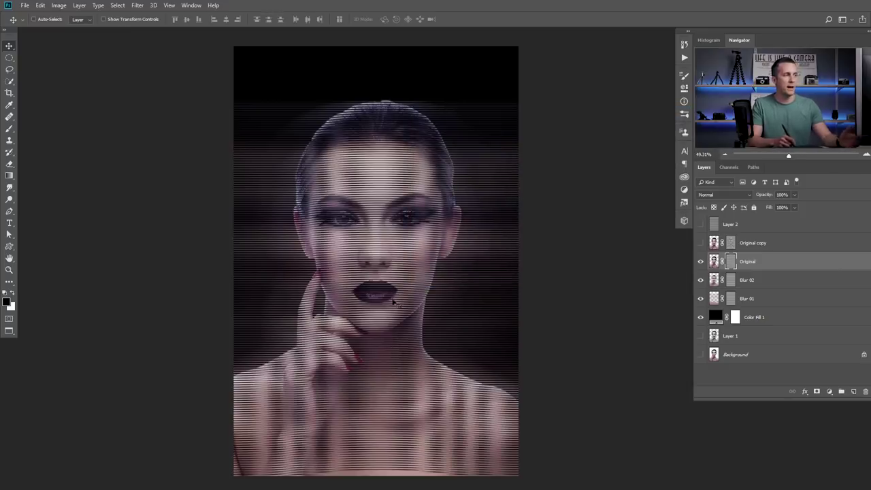
- Hide the wave-distorted Original layer, and show and select Original copy instead
{"action": "scroll", "coordinate": [393, 264], "scroll_direction": "down", "scroll_amount": 1}
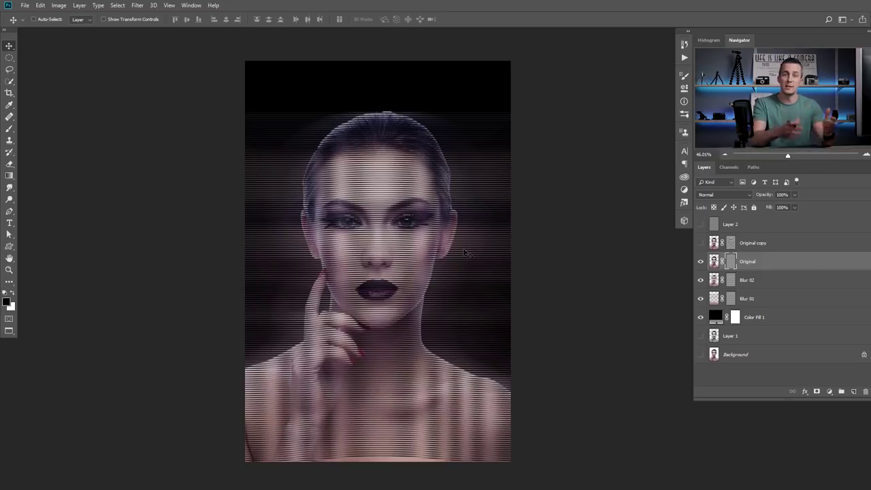
{"action": "key", "text": "ctrl+2"}
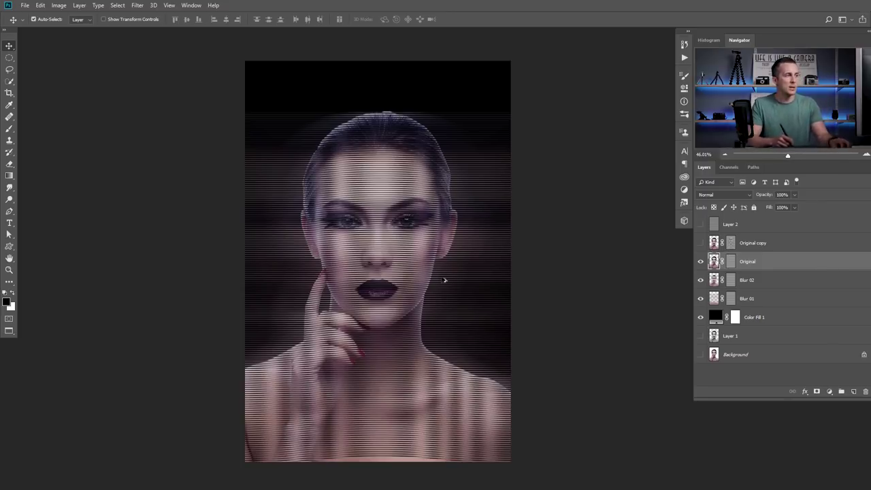
{"action": "left_click_drag", "start_coordinate": [701, 260], "coordinate": [703, 252]}
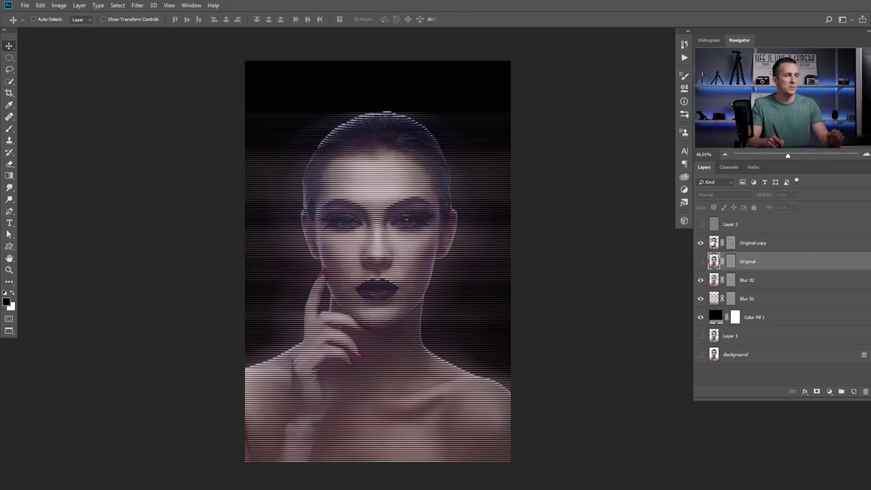
{"action": "left_click", "coordinate": [713, 243]}
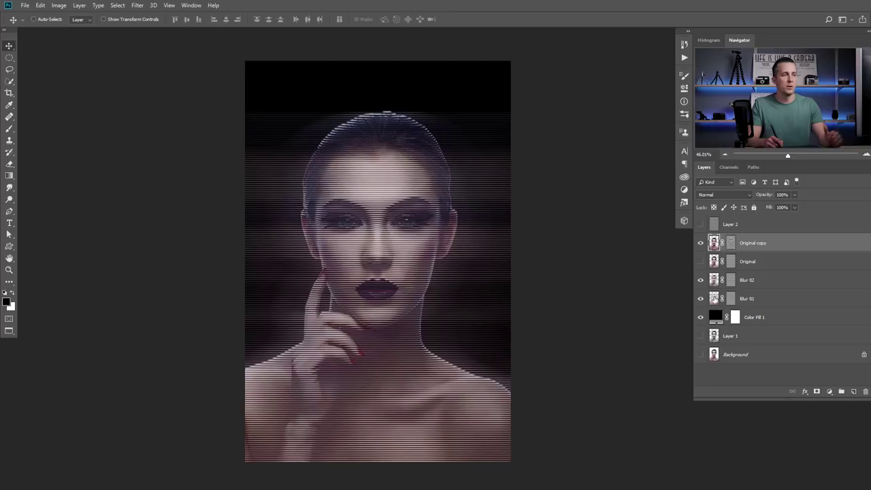
- Lower the Blur 01 layer's opacity to about 76% and reduce the Blur 02 layer's opacity slightly
{"action": "left_click", "coordinate": [712, 298]}
{"action": "left_click_drag", "start_coordinate": [767, 197], "coordinate": [754, 197]}
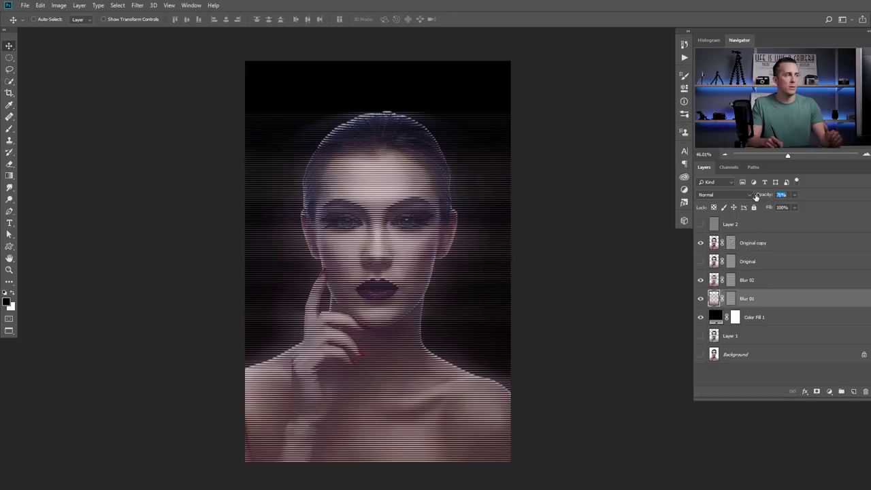
{"action": "left_click", "coordinate": [712, 280]}
{"action": "left_click_drag", "start_coordinate": [760, 198], "coordinate": [758, 197]}
- Group the layers from Original copy down to Blur 01 and set the group's blend mode to Screen
{"action": "left_click", "coordinate": [715, 245]}
{"action": "left_click", "coordinate": [716, 300], "text": "shift"}
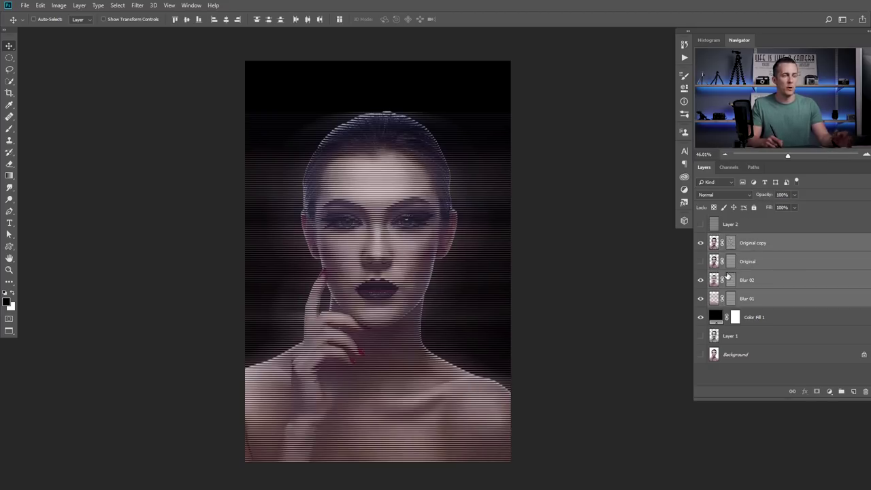
{"action": "key", "text": "ctrl+g"}
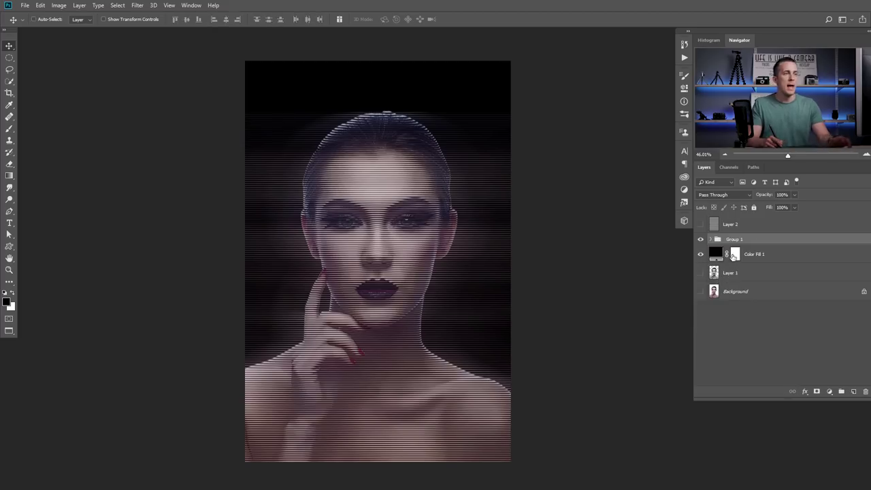
{"action": "left_click", "coordinate": [717, 194]}
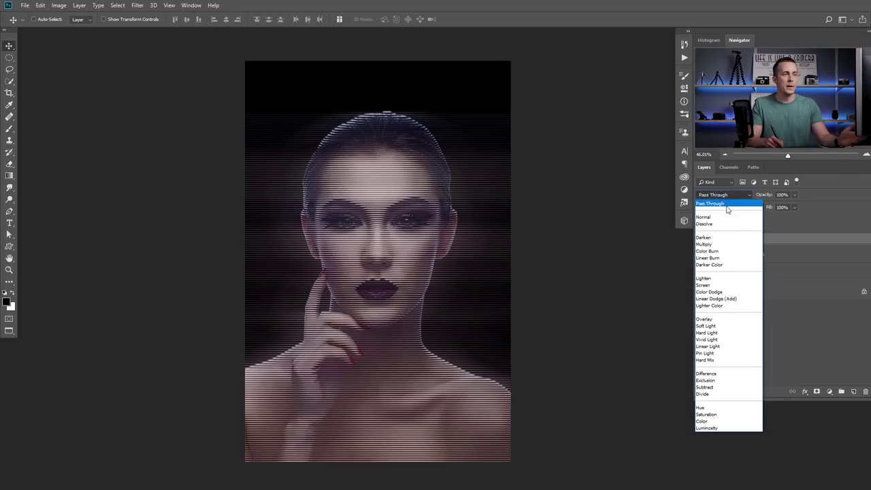
{"action": "left_click", "coordinate": [707, 284]}
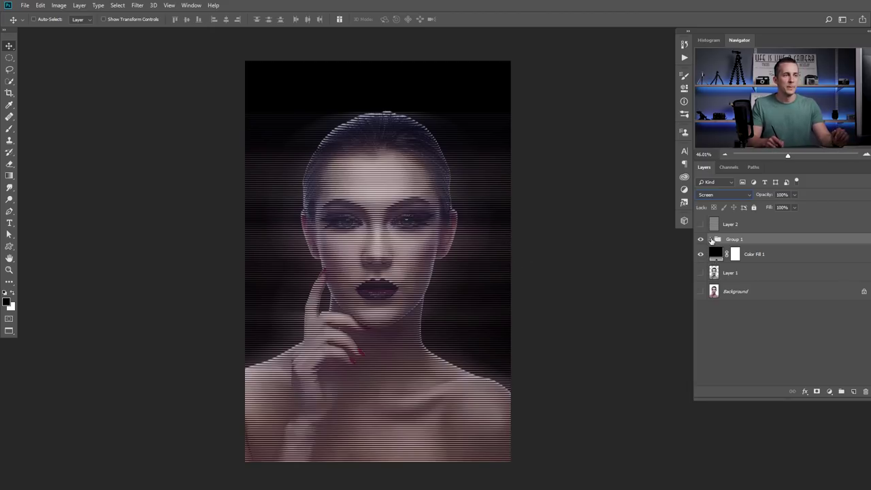
- Add a Hue/Saturation adjustment layer above Original copy inside Group 1, with Colorize on, Hue 221 and Saturation 21
{"action": "left_click", "coordinate": [709, 239]}
{"action": "left_click", "coordinate": [722, 259]}
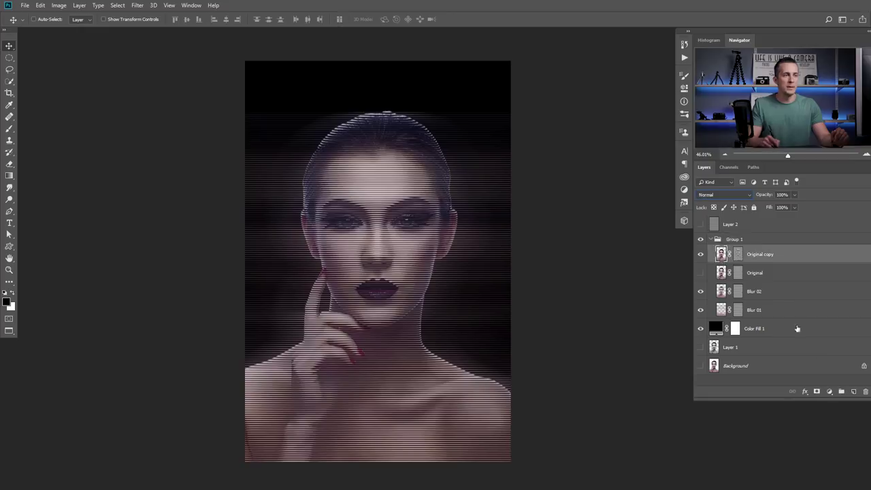
{"action": "left_click", "coordinate": [830, 393]}
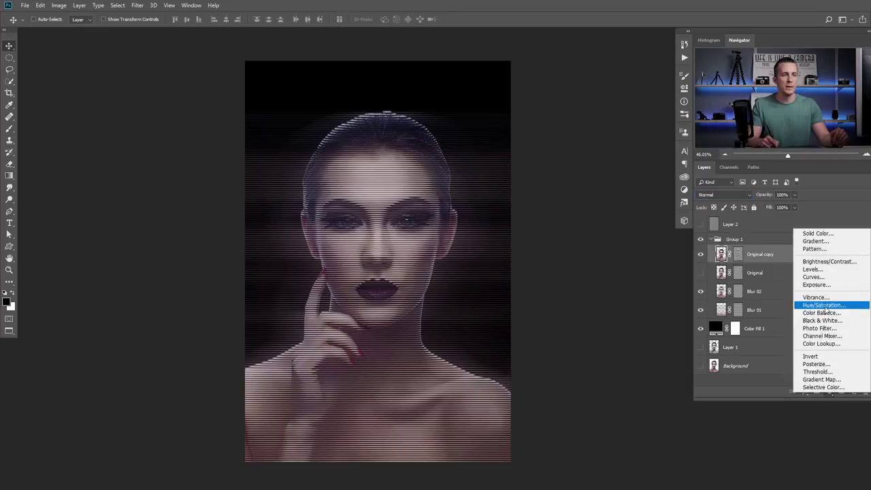
{"action": "left_click", "coordinate": [824, 306]}
{"action": "left_click", "coordinate": [584, 181]}
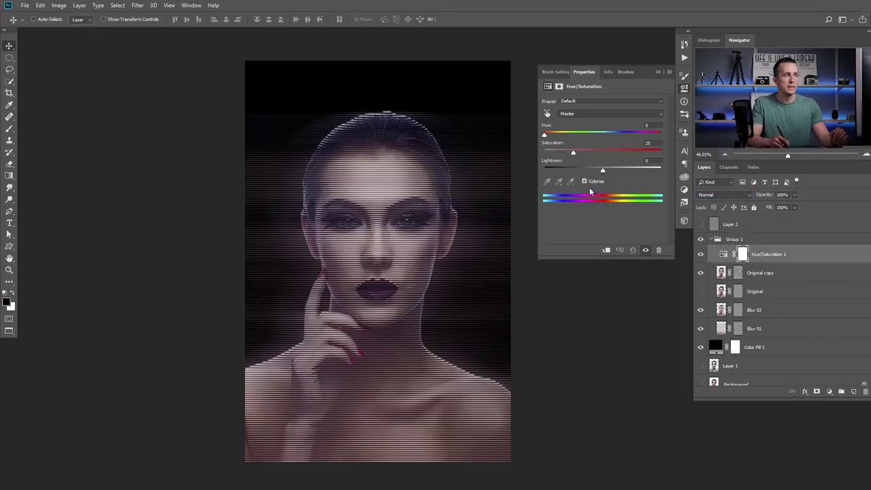
{"action": "left_click_drag", "start_coordinate": [545, 134], "coordinate": [568, 152]}
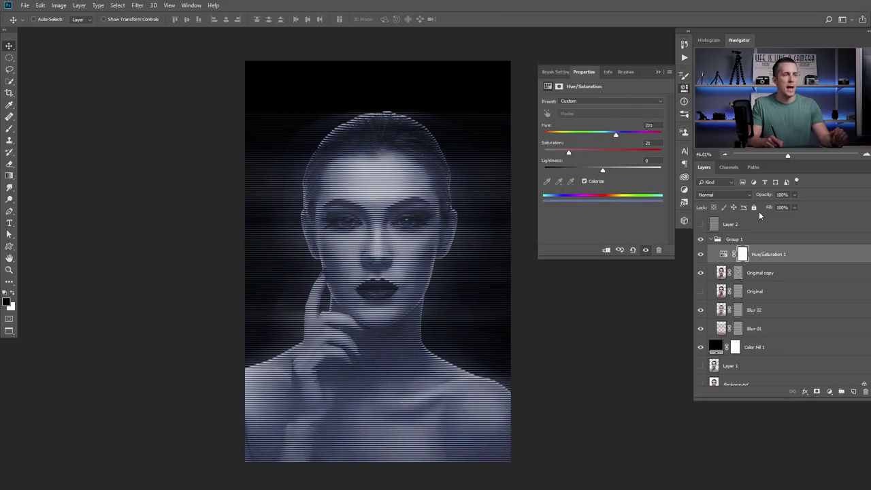
- Lower the Hue/Saturation adjustment layer's opacity to 45% and put away its adjustment settings
{"action": "left_click_drag", "start_coordinate": [765, 196], "coordinate": [742, 198]}
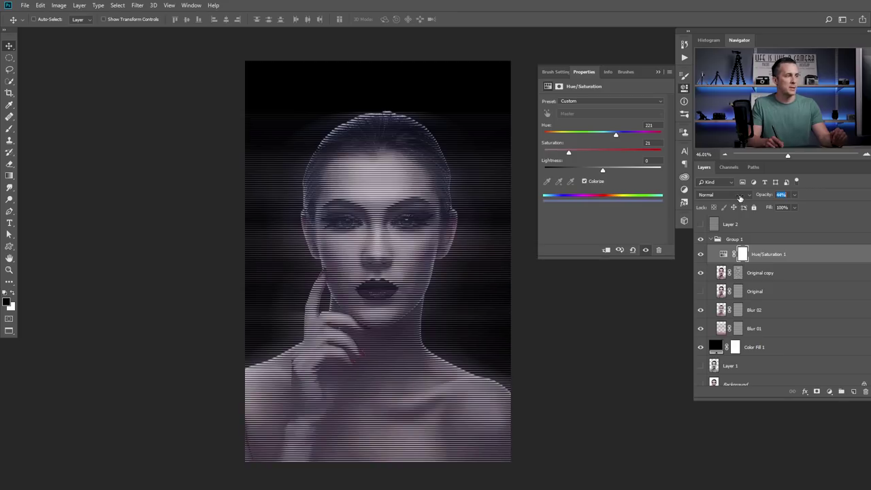
{"action": "left_click", "coordinate": [717, 166]}
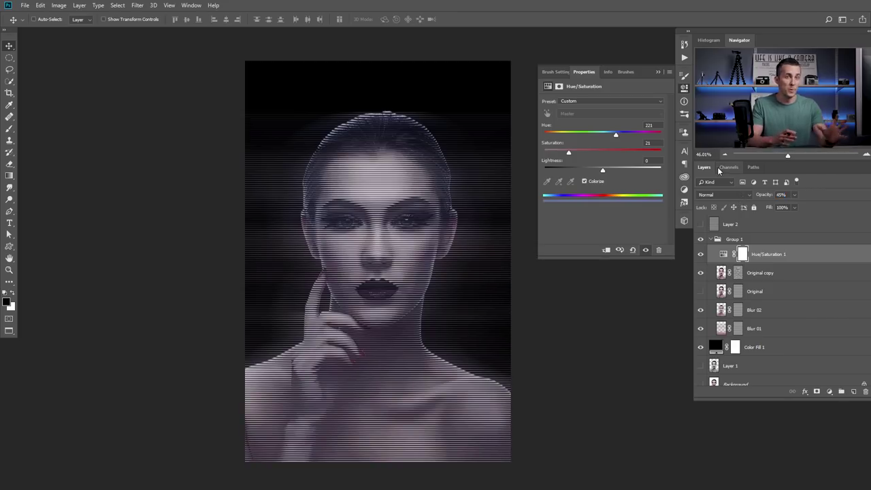
{"action": "left_click", "coordinate": [658, 73]}
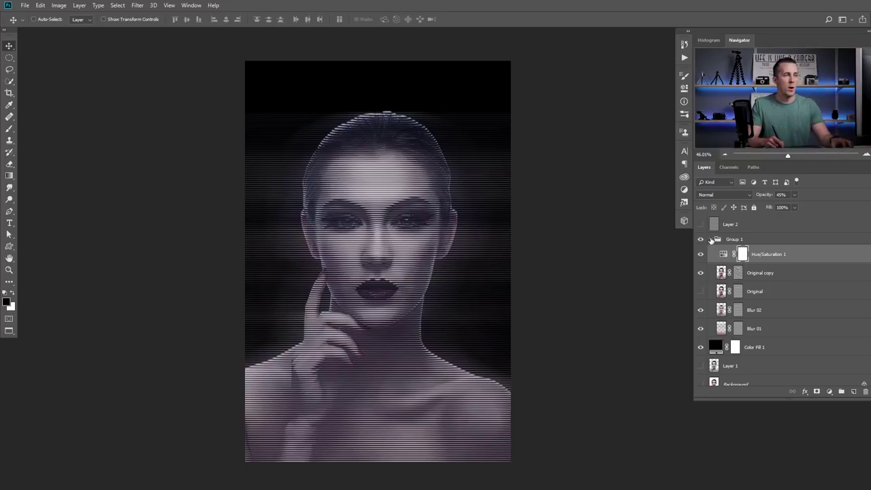
- Collapse Group 1, stamp all visible layers into one merged layer, and paste the result into the night canal photo
{"action": "left_click", "coordinate": [710, 240]}
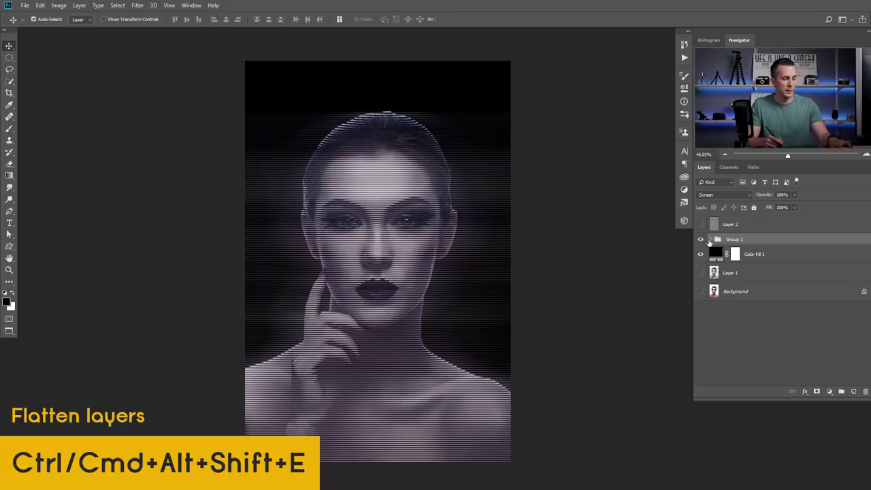
{"action": "key", "text": "ctrl+alt+shift+e"}
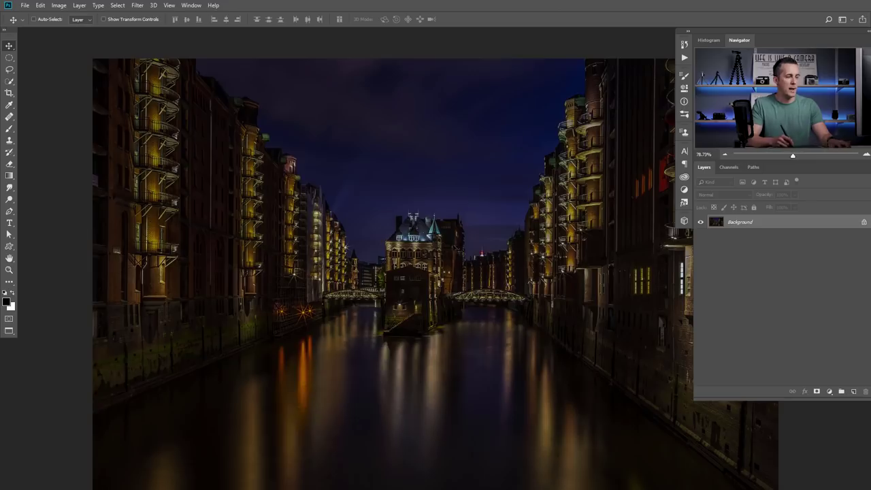
{"action": "key", "text": "ctrl+v"}
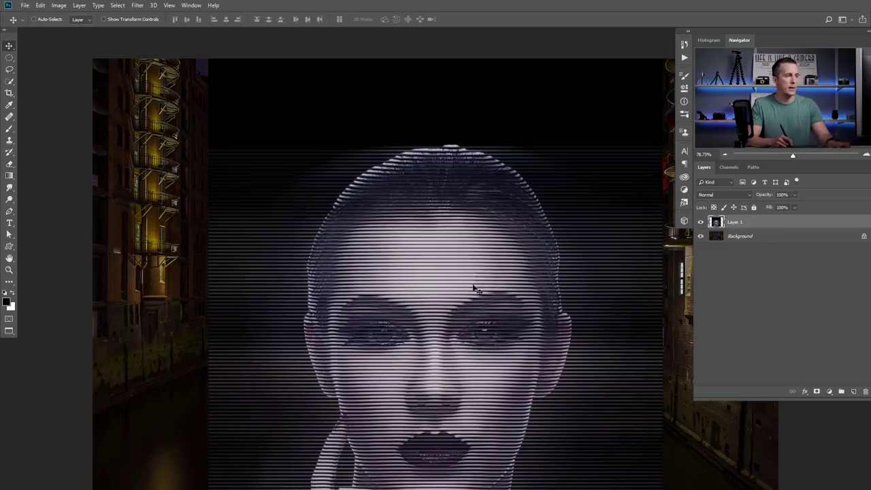
- Scale the pasted portrait down and place it over the buildings near the centre of the canal photo
{"action": "key", "text": "ctrl+t"}
{"action": "left_click_drag", "start_coordinate": [208, 58], "coordinate": [348, 270]}
{"action": "left_click_drag", "start_coordinate": [441, 369], "coordinate": [389, 244]}
{"action": "key", "text": "Return"}
{"action": "scroll", "coordinate": [387, 241], "scroll_direction": "down", "scroll_amount": 3}
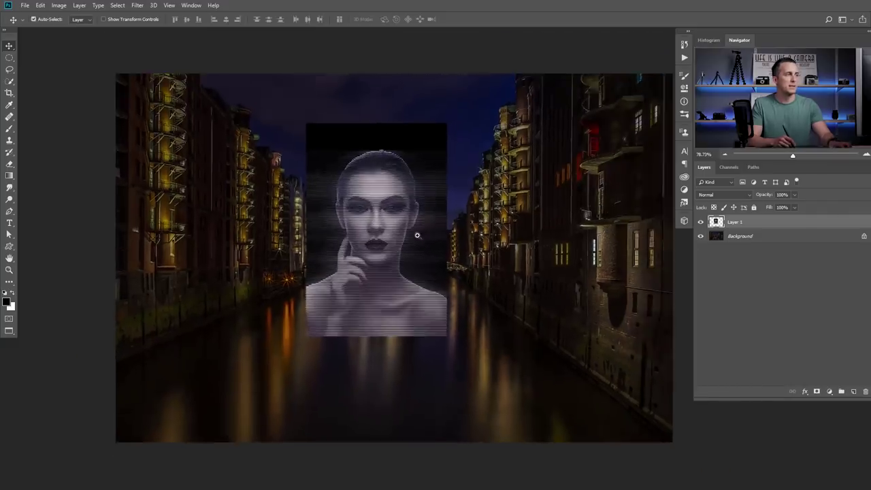
{"action": "scroll", "coordinate": [386, 243], "scroll_direction": "up", "scroll_amount": 1}
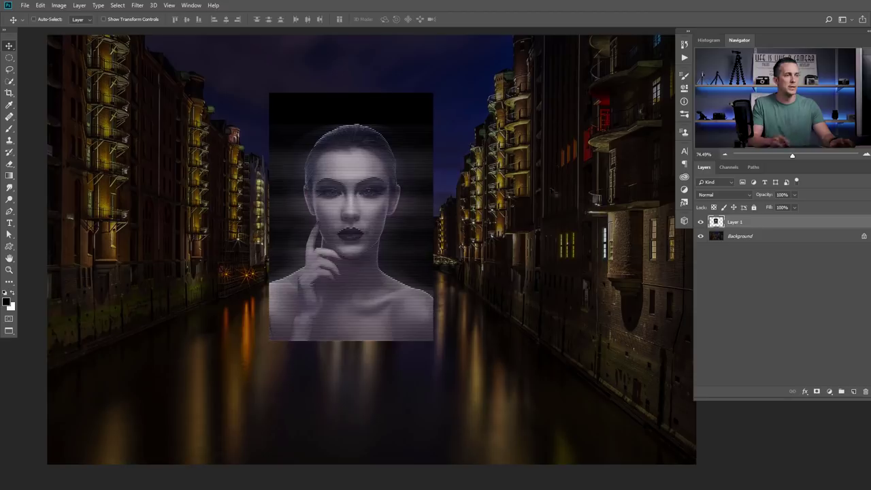
- Rename the pasted portrait layer as Hologram and set its blend mode to Screen
{"action": "double_click", "coordinate": [731, 222]}
{"action": "type", "text": "H"}
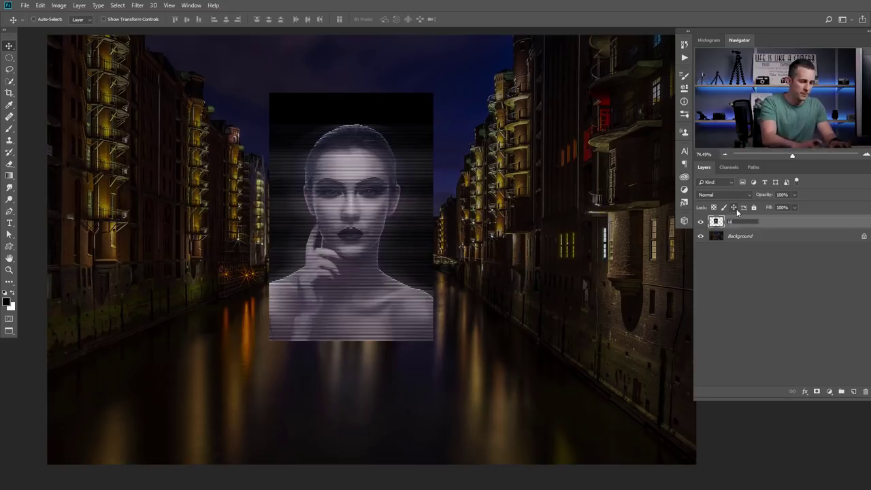
{"action": "type", "text": "ologram"}
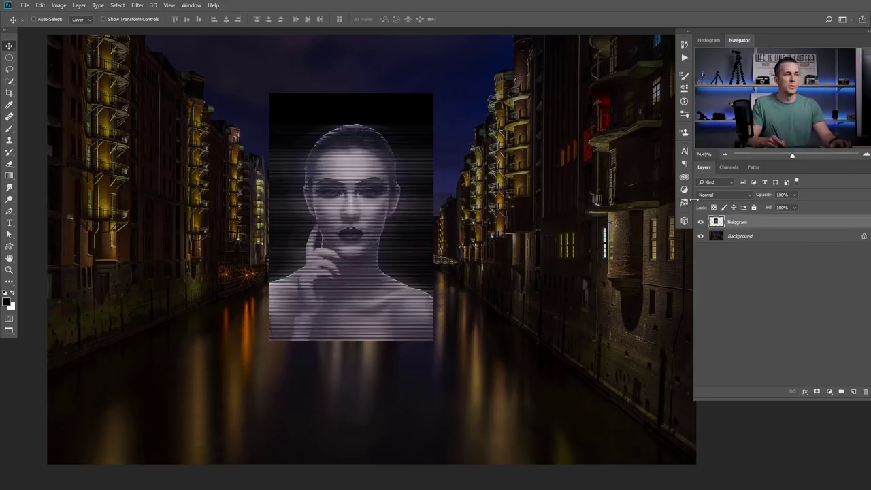
{"action": "left_click", "coordinate": [724, 195]}
{"action": "left_click", "coordinate": [707, 271]}
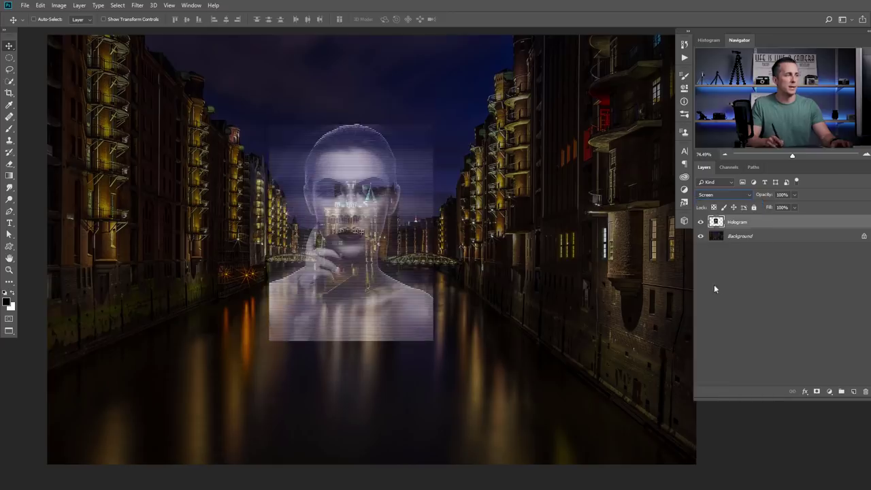
- Move the Hologram layer onto the left-hand building and distort it to follow the facade's perspective, narrowing it to about 65% width
{"action": "left_click_drag", "start_coordinate": [391, 281], "coordinate": [321, 291]}
{"action": "left_click_drag", "start_coordinate": [288, 219], "coordinate": [270, 217]}
{"action": "key", "text": "ctrl+t"}
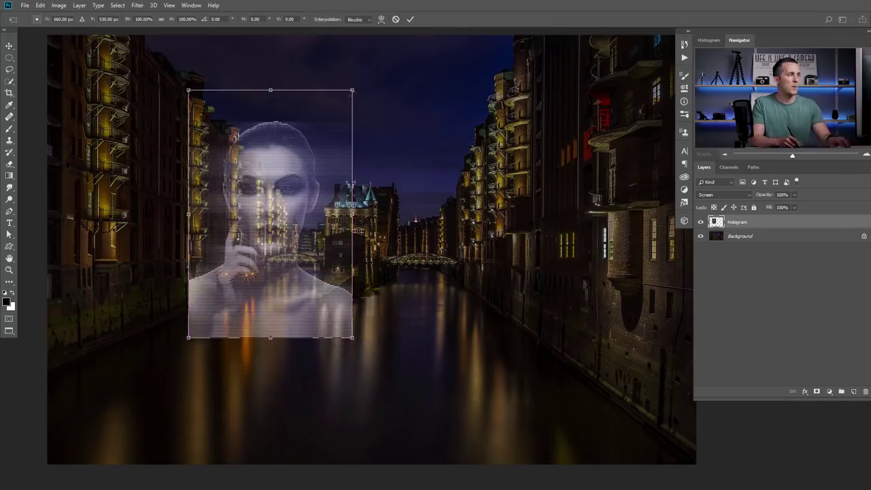
{"action": "left_click_drag", "start_coordinate": [353, 90], "coordinate": [294, 132]}
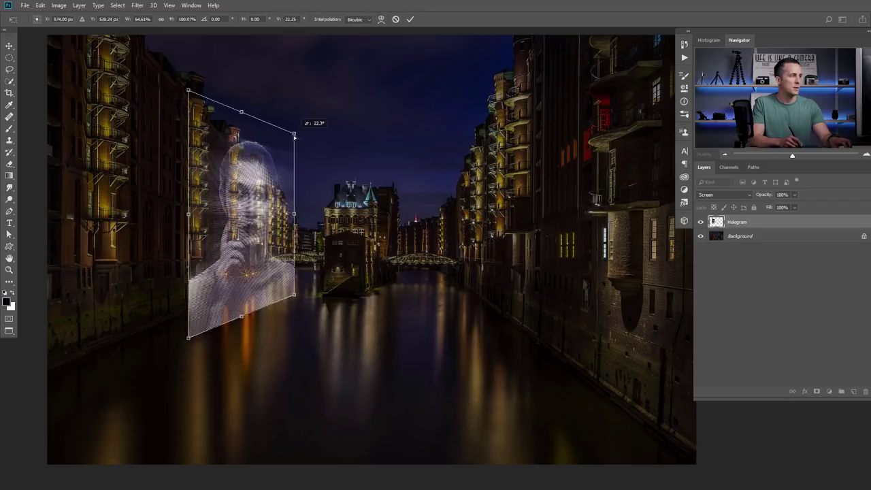
{"action": "left_click_drag", "start_coordinate": [260, 244], "coordinate": [159, 240]}
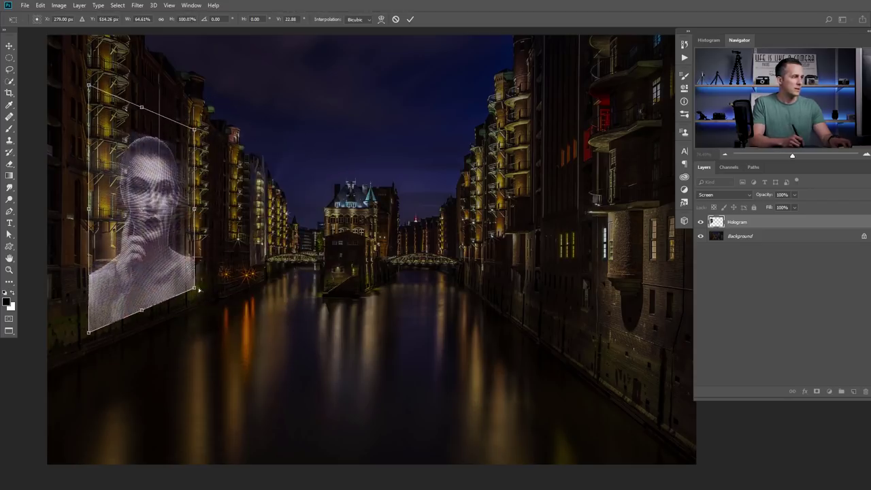
{"action": "left_click_drag", "start_coordinate": [195, 297], "coordinate": [196, 303]}
{"action": "left_click_drag", "start_coordinate": [180, 270], "coordinate": [191, 269]}
{"action": "key", "text": "Return"}
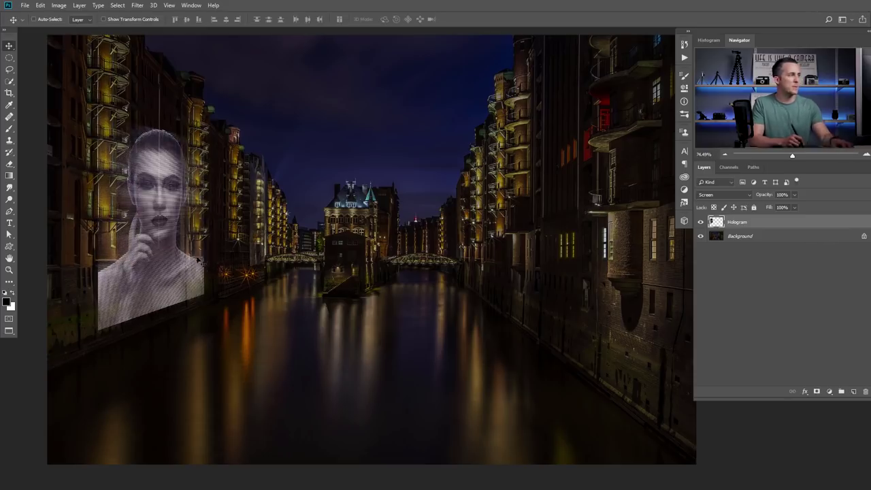
- Duplicate the Hologram layer, offset the copy slightly to the left, place it below the original and set its opacity to 62%
{"action": "key", "text": "ctrl+j"}
{"action": "left_click_drag", "start_coordinate": [172, 260], "coordinate": [171, 264]}
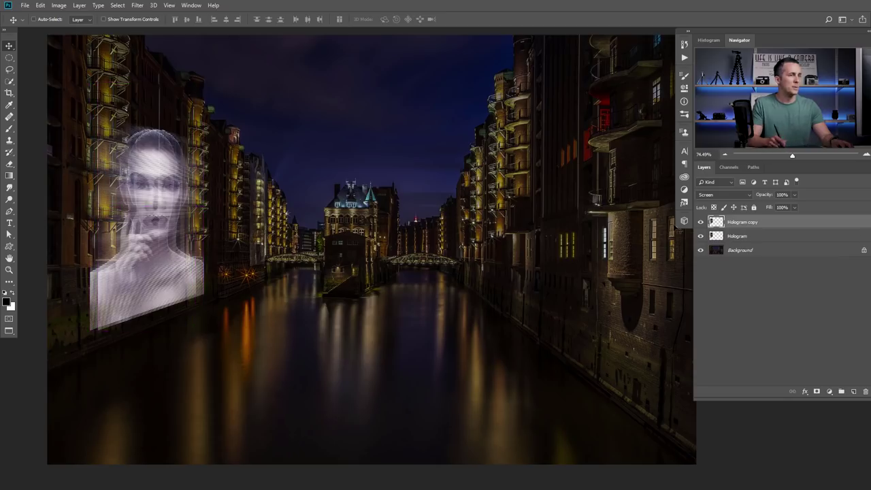
{"action": "left_click_drag", "start_coordinate": [709, 225], "coordinate": [707, 241]}
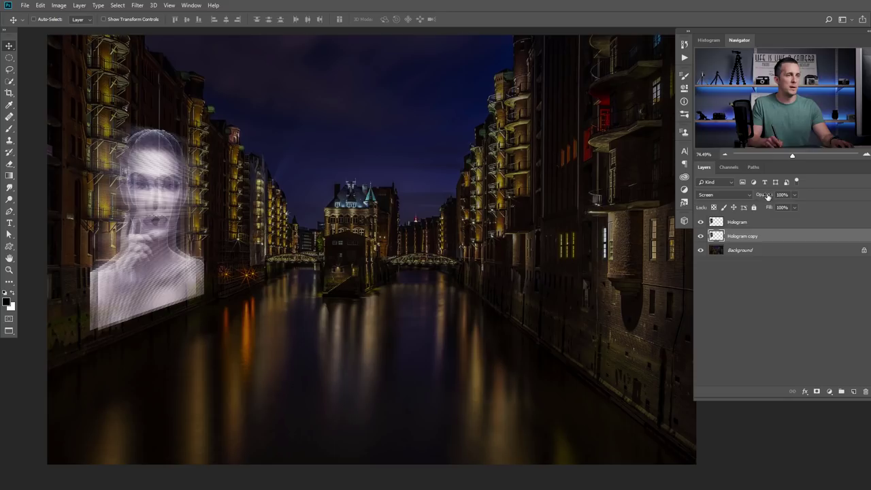
{"action": "left_click_drag", "start_coordinate": [767, 196], "coordinate": [751, 199]}
{"action": "key", "text": "Return"}
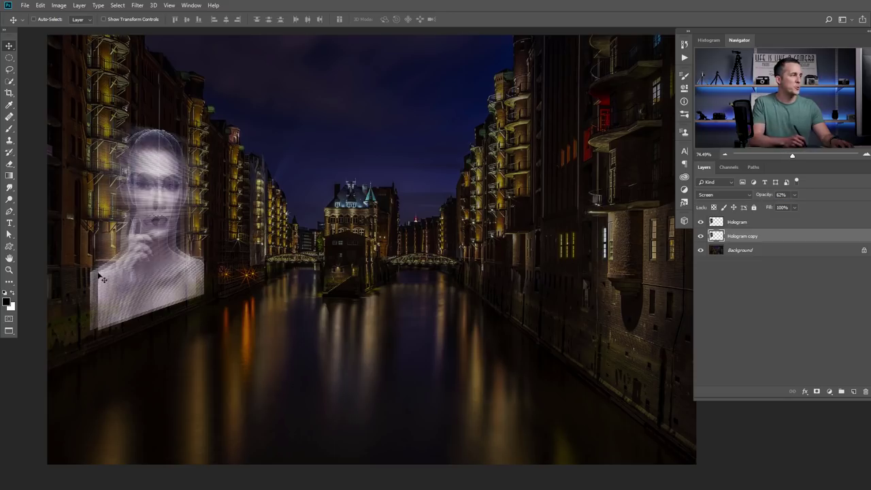
- Add a Hue/Saturation adjustment clipped to the Hologram copy layer, with Colorize on
{"action": "left_click", "coordinate": [828, 391]}
{"action": "left_click", "coordinate": [822, 305]}
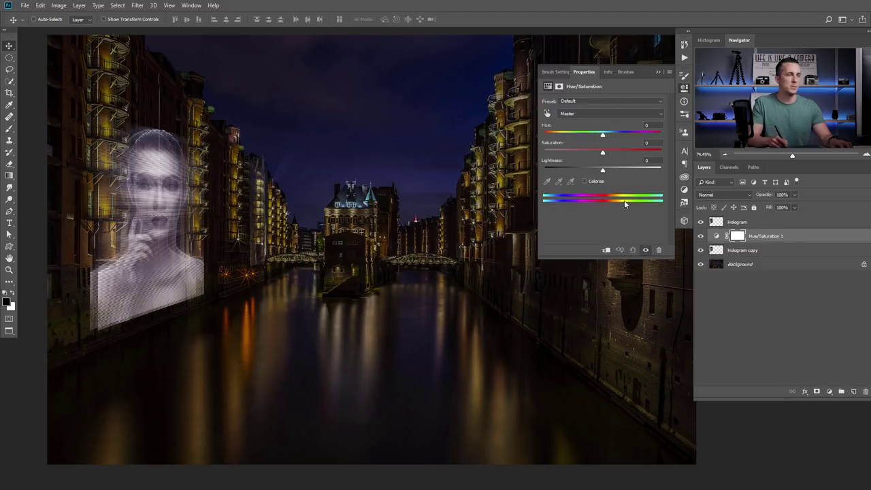
{"action": "left_click", "coordinate": [605, 250]}
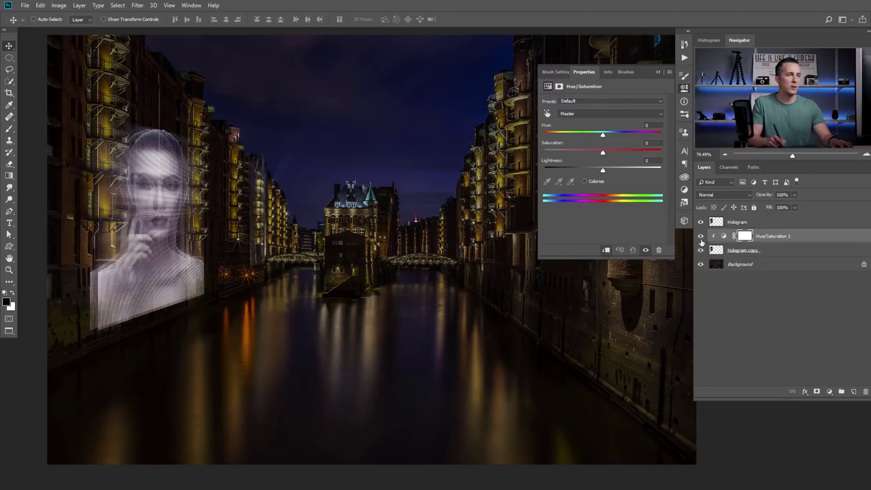
{"action": "left_click", "coordinate": [584, 181]}
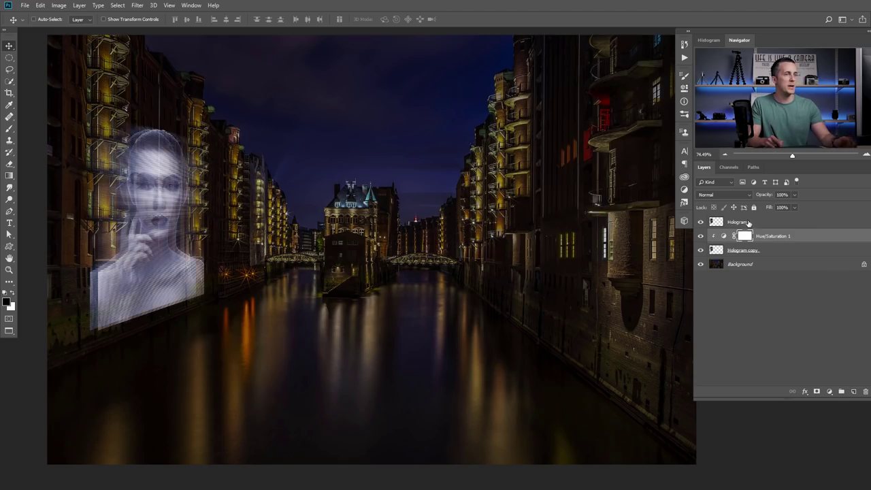
- Reduce the Hologram copy layer's opacity further, leaving its layer style unchanged
{"action": "left_click", "coordinate": [717, 250]}
{"action": "double_click", "coordinate": [767, 197]}
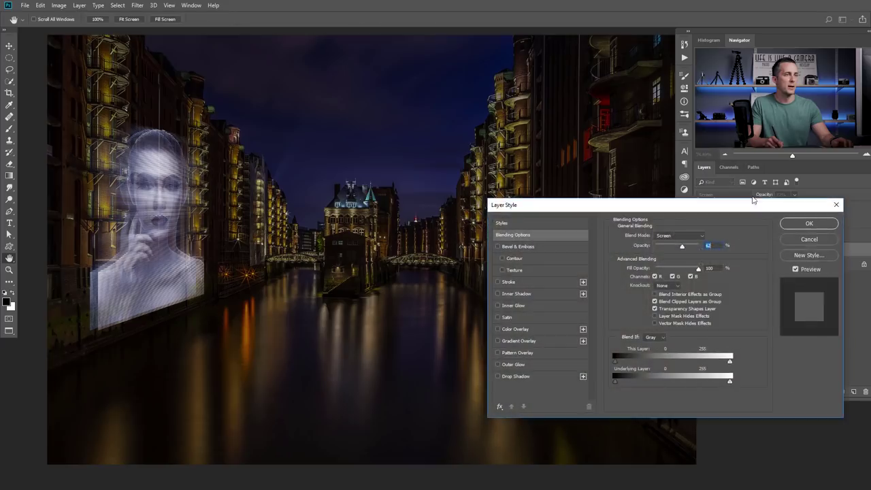
{"action": "left_click", "coordinate": [808, 240]}
{"action": "mouse_move", "coordinate": [763, 197]}
{"action": "left_mouse_down"}
{"action": "mouse_move", "coordinate": [752, 195]}
{"action": "mouse_move", "coordinate": [774, 196]}
{"action": "mouse_move", "coordinate": [753, 196]}
{"action": "left_mouse_up"}
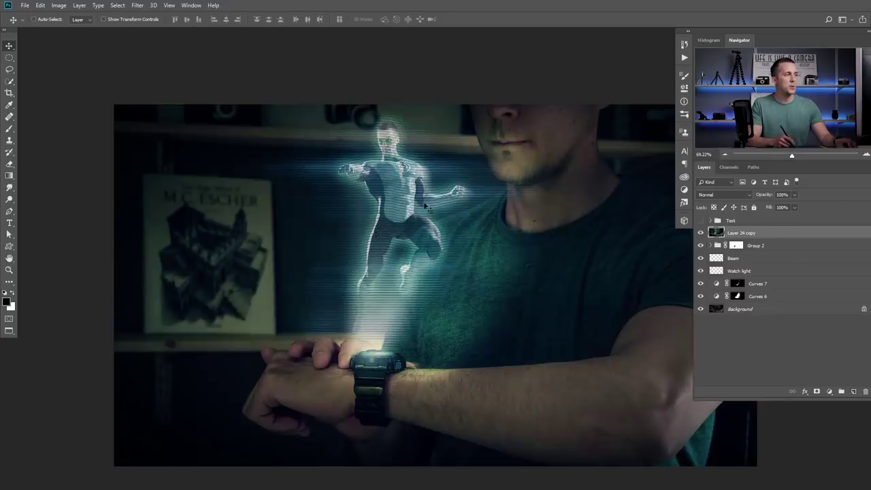
- In the wristwatch hologram document, hide Layer 24 copy and inspect Group 2 by expanding it and toggling its visibility
{"action": "left_click_drag", "start_coordinate": [477, 238], "coordinate": [420, 194]}
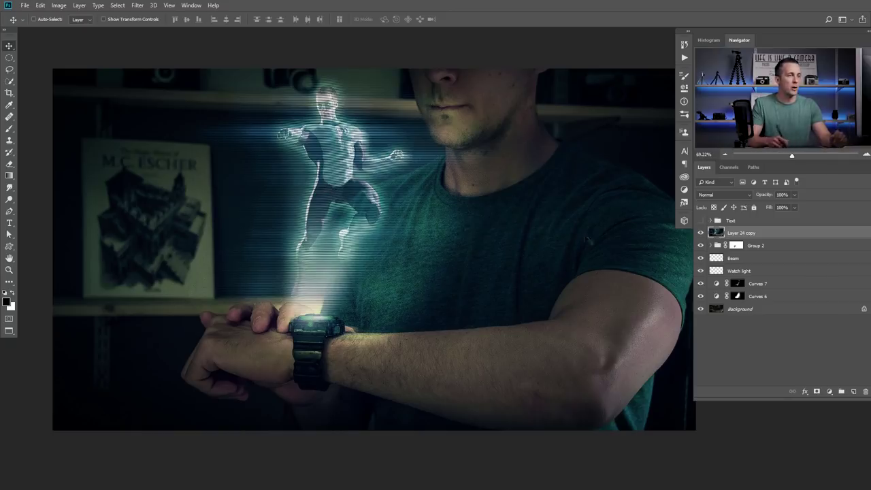
{"action": "left_click", "coordinate": [700, 233]}
{"action": "left_click", "coordinate": [710, 246]}
{"action": "left_click", "coordinate": [710, 246]}
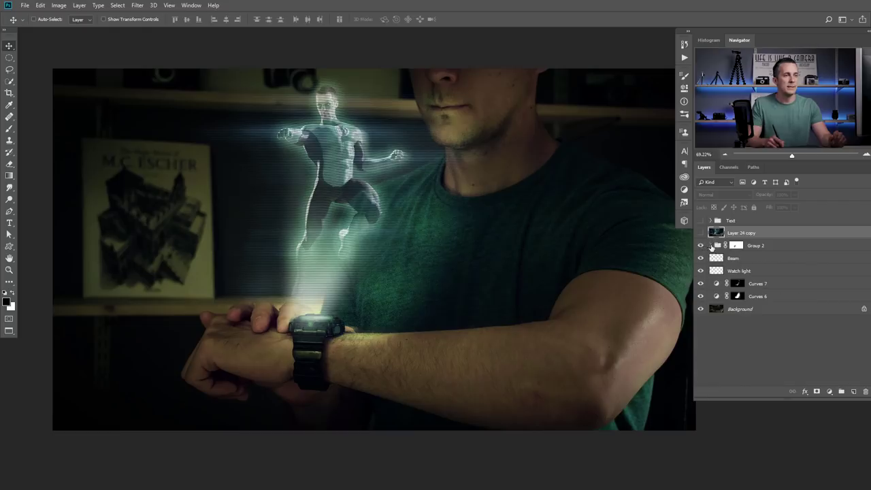
{"action": "left_click", "coordinate": [700, 246]}
{"action": "left_click", "coordinate": [701, 245]}
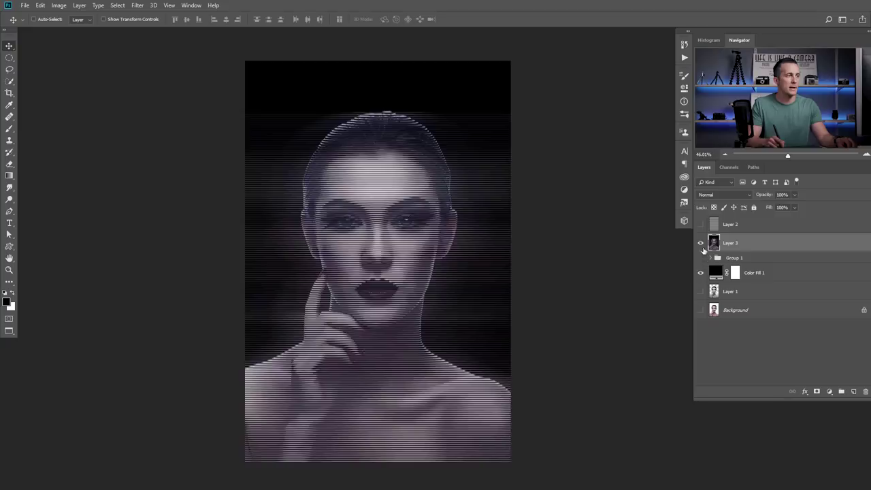
- Compare the merged Layer 3 with Group 1 in the portrait document by toggling their visibility
{"action": "left_click", "coordinate": [701, 242]}
{"action": "left_click", "coordinate": [701, 258]}
{"action": "left_click", "coordinate": [701, 258]}
{"action": "left_click", "coordinate": [701, 258]}
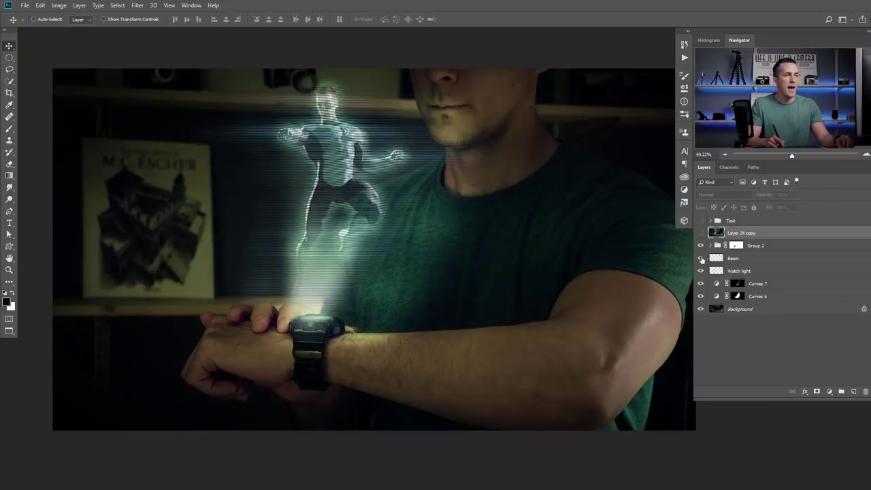
- In the wristwatch document, hide the Beam, Watch light, Curves 7 and Curves 6 layers and select Group 2 to examine the hologram alone
{"action": "left_click_drag", "start_coordinate": [701, 258], "coordinate": [699, 298]}
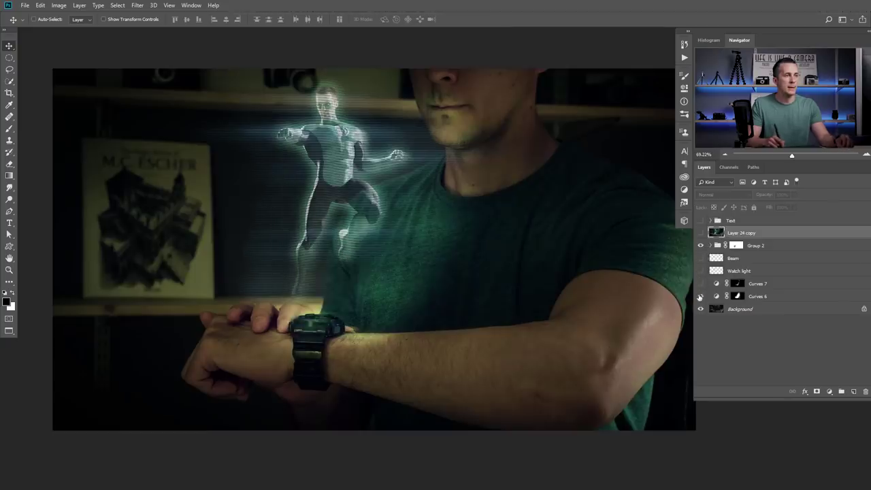
{"action": "left_click", "coordinate": [701, 245]}
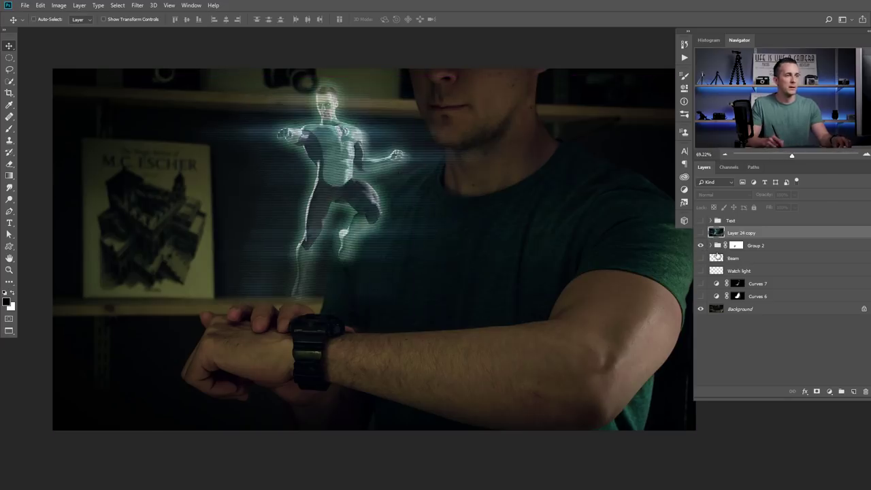
{"action": "left_click", "coordinate": [723, 246]}
{"action": "mouse_move", "coordinate": [289, 216]}
{"action": "left_mouse_down"}
{"action": "mouse_move", "coordinate": [340, 184]}
{"action": "mouse_move", "coordinate": [318, 216]}
{"action": "mouse_move", "coordinate": [295, 204]}
{"action": "mouse_move", "coordinate": [309, 206]}
{"action": "mouse_move", "coordinate": [291, 214]}
{"action": "left_mouse_up"}
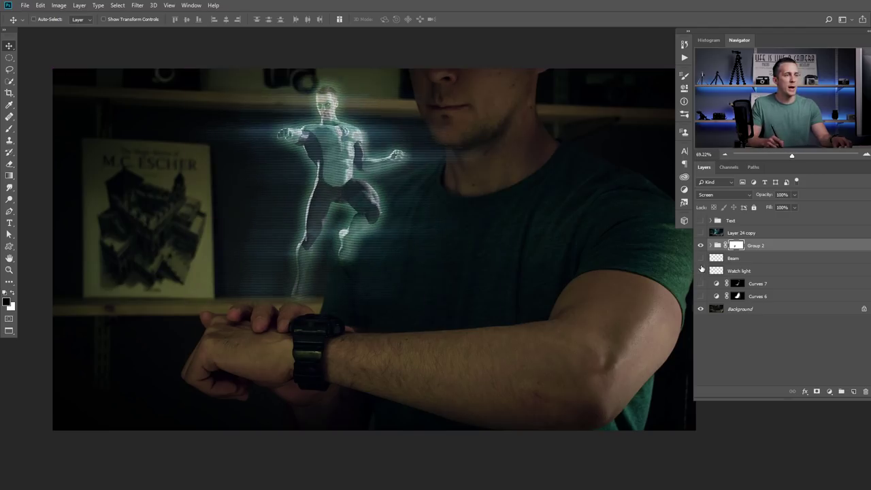
- Show the Beam, Watch light, Curves 7, Curves 6 and Layer 24 copy layers one by one, plus the Text group
{"action": "left_click", "coordinate": [701, 258]}
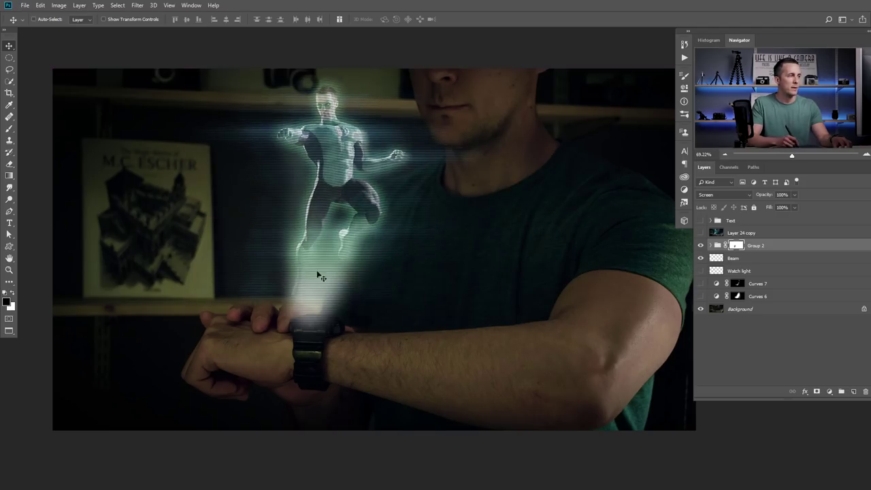
{"action": "left_click", "coordinate": [700, 271]}
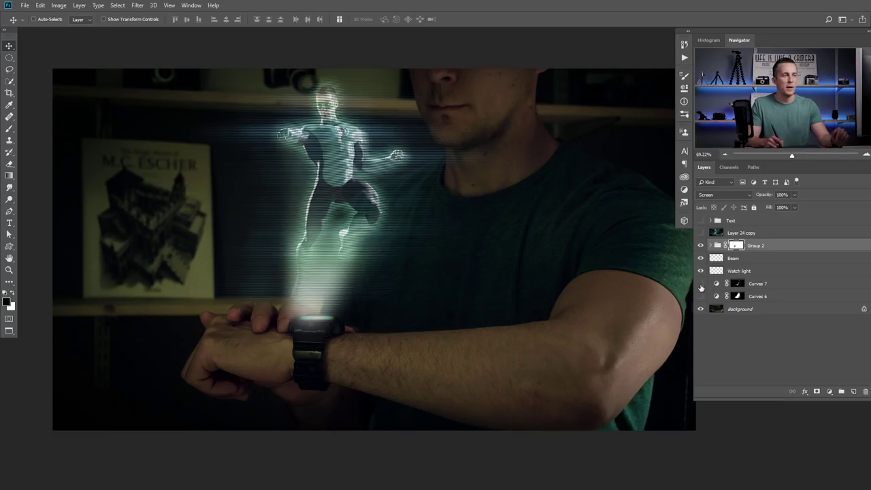
{"action": "left_click", "coordinate": [701, 284]}
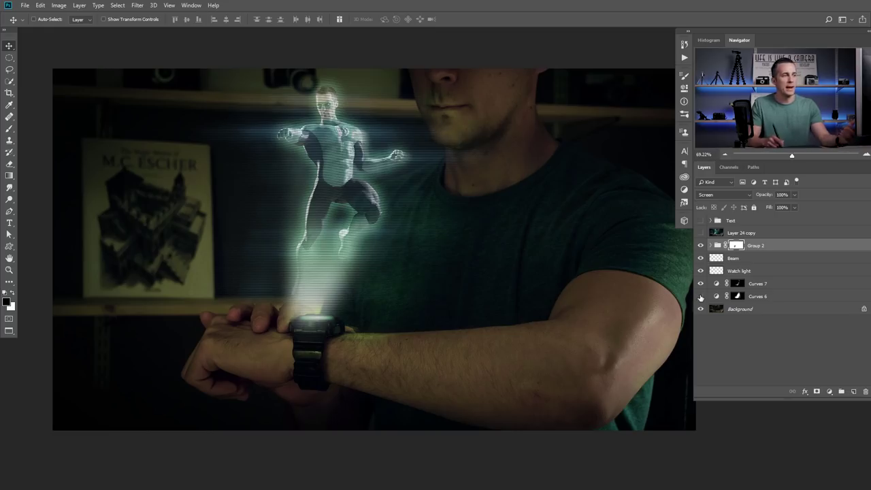
{"action": "left_click", "coordinate": [701, 296]}
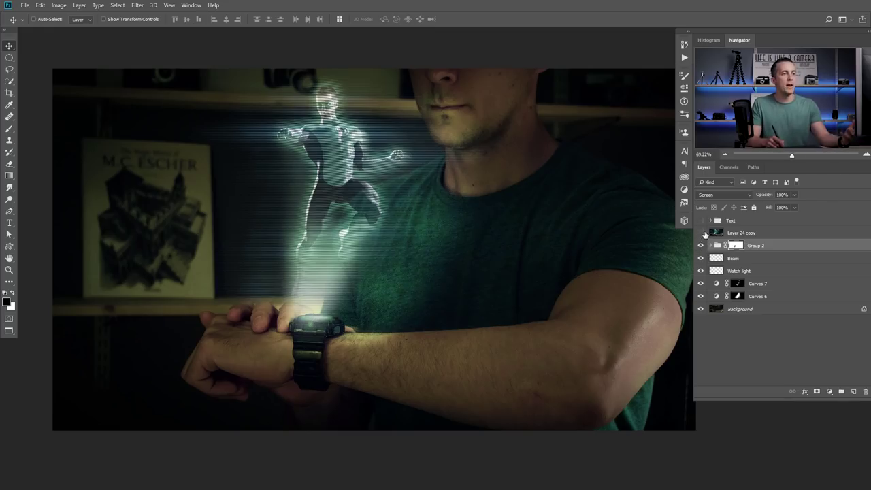
{"action": "left_click", "coordinate": [701, 233]}
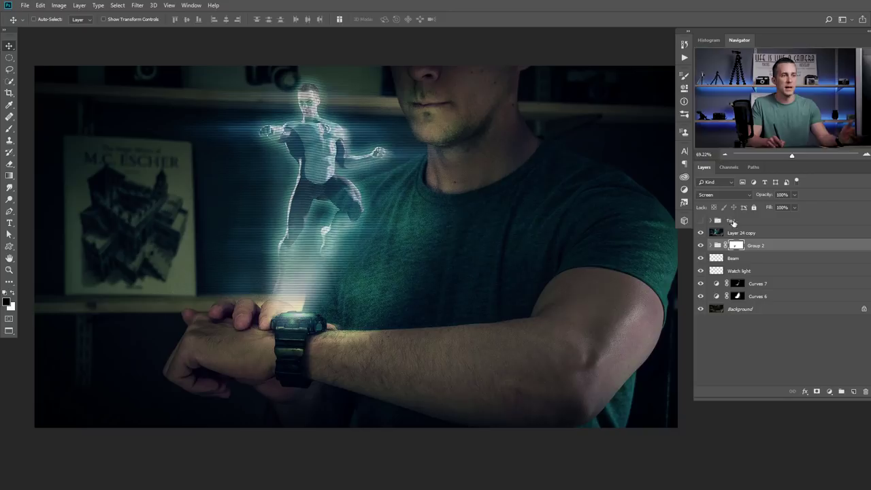
{"action": "left_click", "coordinate": [700, 220]}
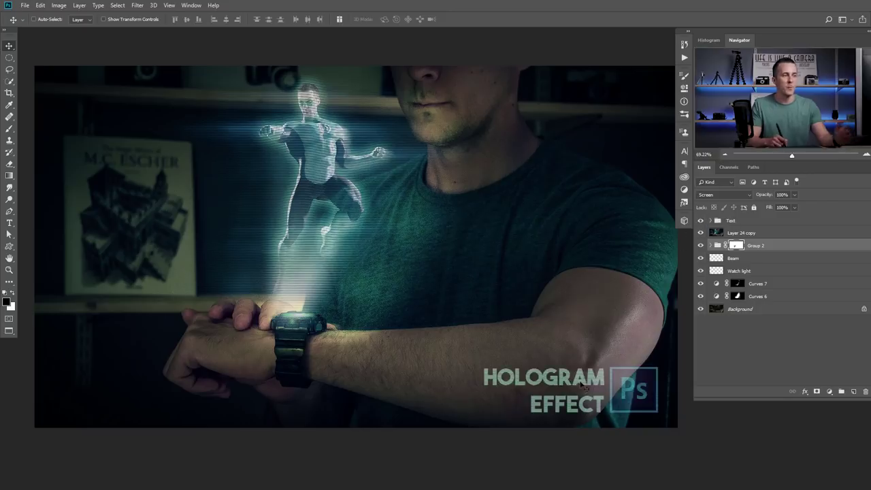